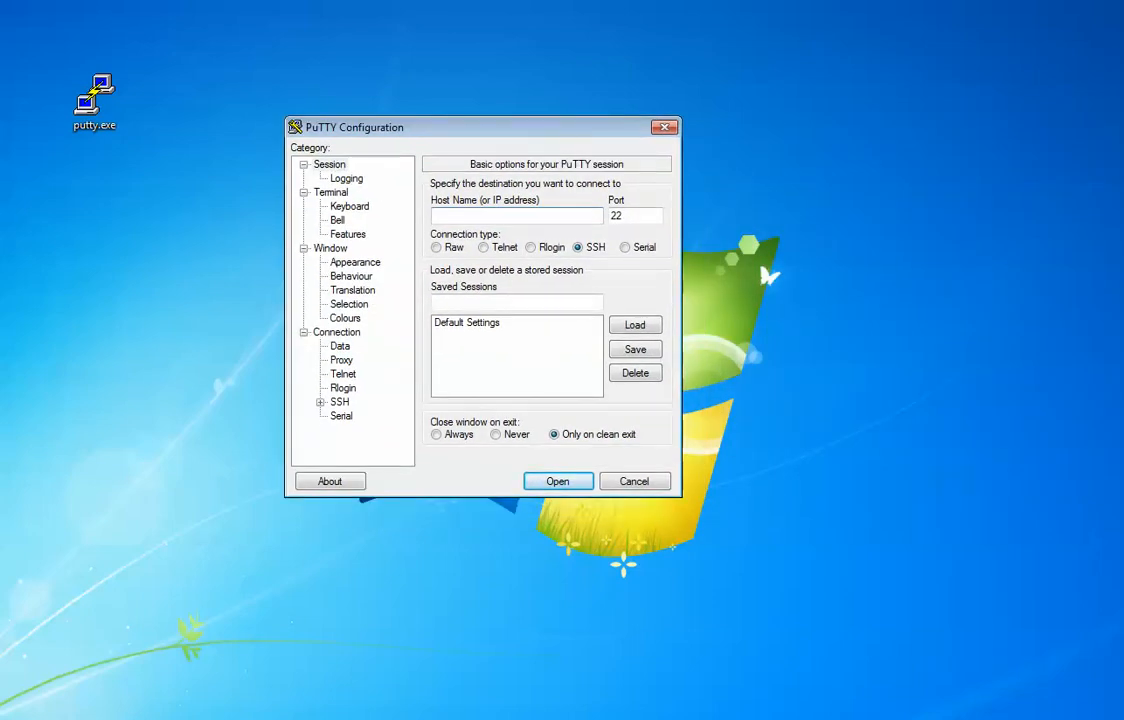
# Step: Open an SSH session to class.docrea.org on port 22 and move the terminal window into view
pyautogui.write('class.docrea.org')
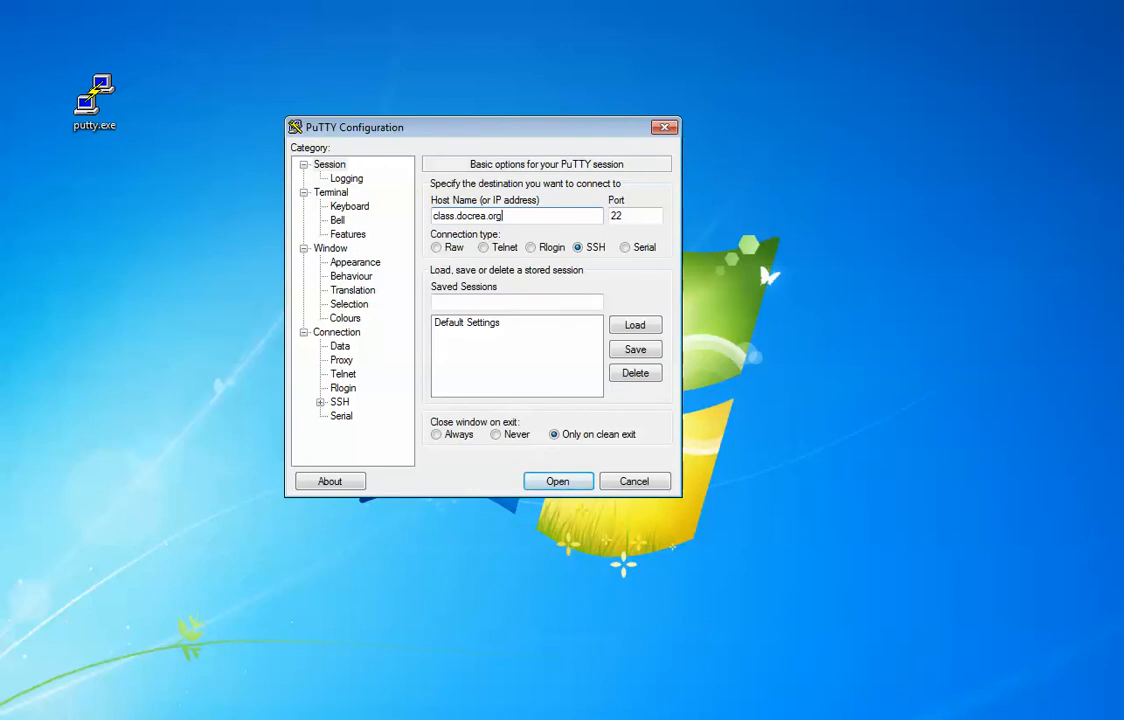
pyautogui.press('Return')
pyautogui.moveTo(200, 108); pyautogui.dragTo(508, 164)
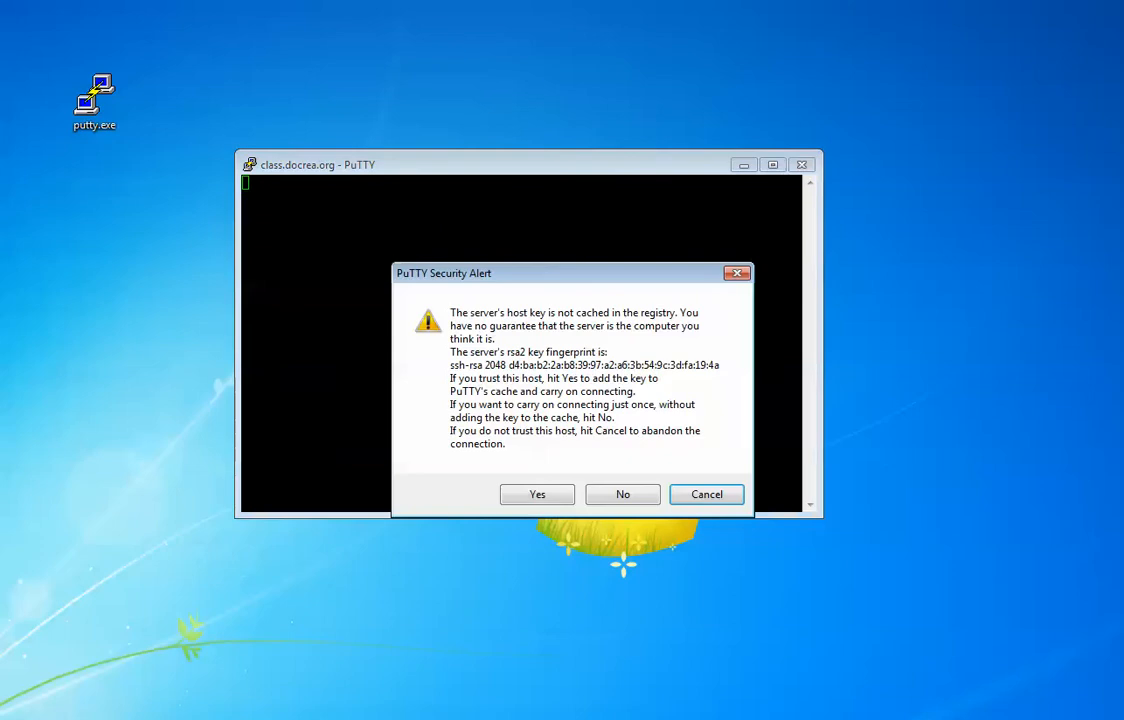
# Step: Accept and cache the server's host key from the PuTTY security alert
pyautogui.moveTo(572, 273); pyautogui.dragTo(562, 220)
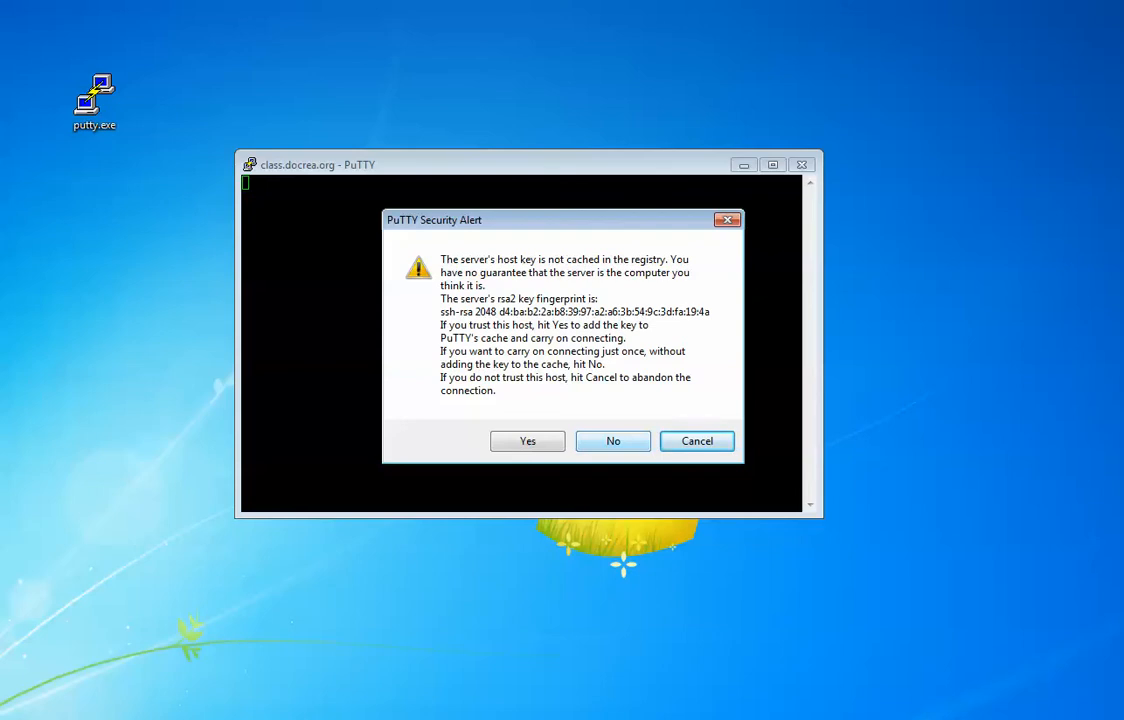
pyautogui.moveTo(575, 220); pyautogui.dragTo(523, 211)
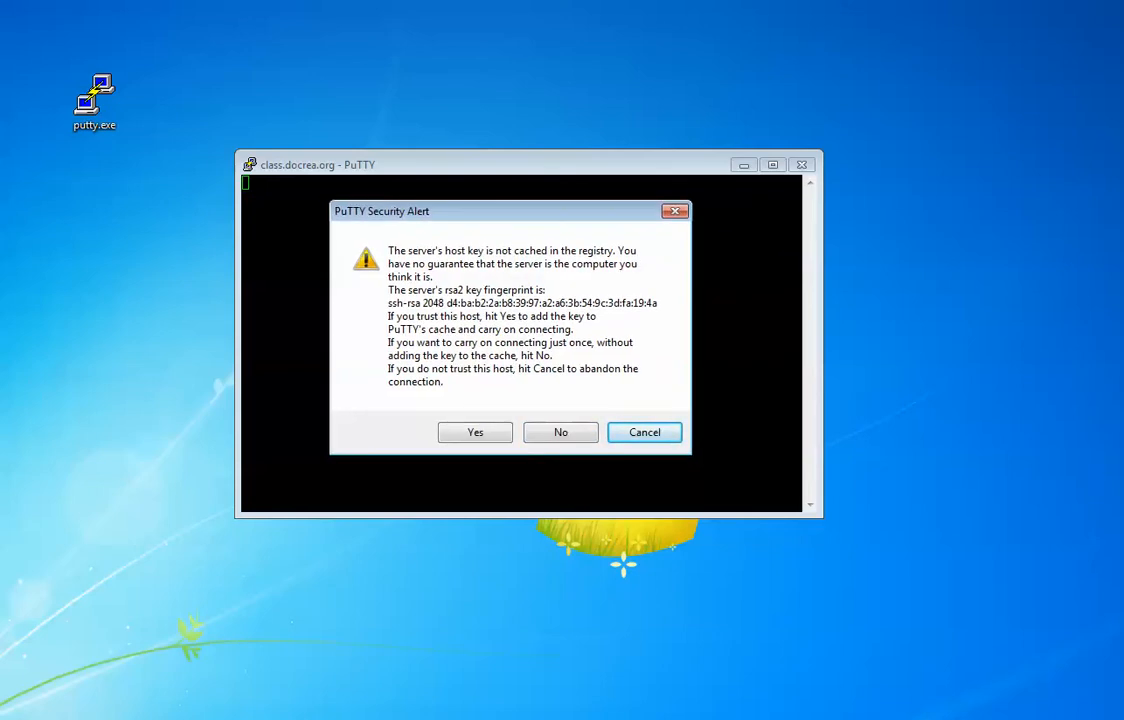
pyautogui.click(475, 432)
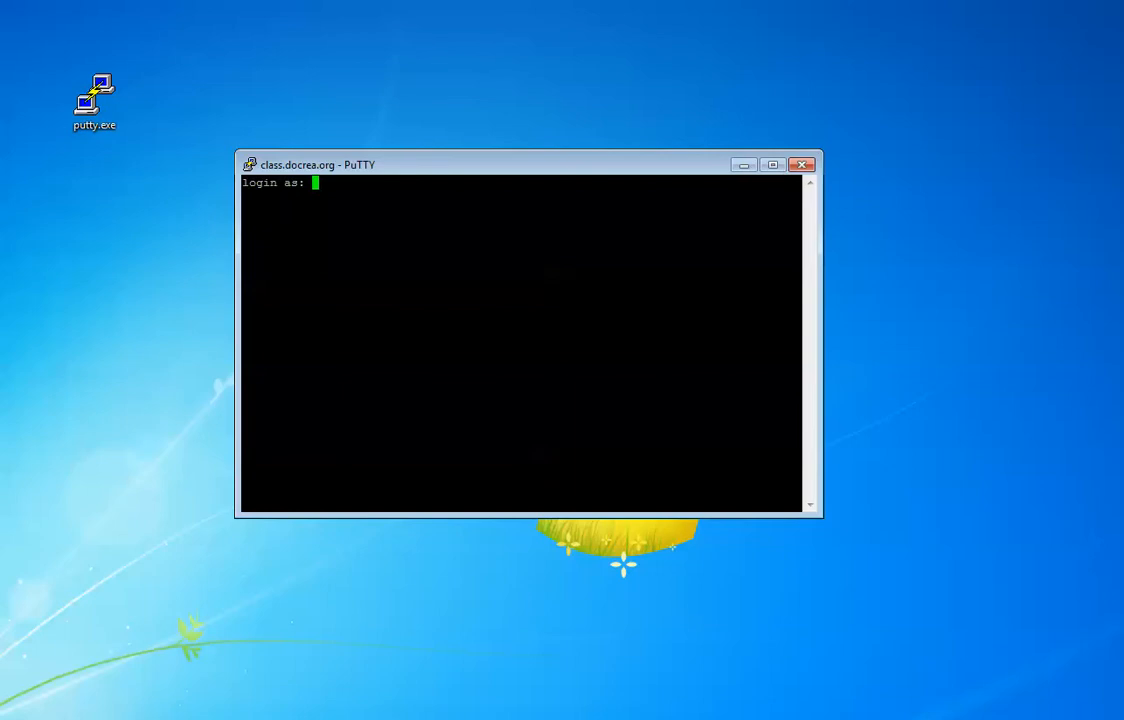
# Step: Log in with the account's username and password to reach the Ubuntu shell
pyautogui.press('Return')
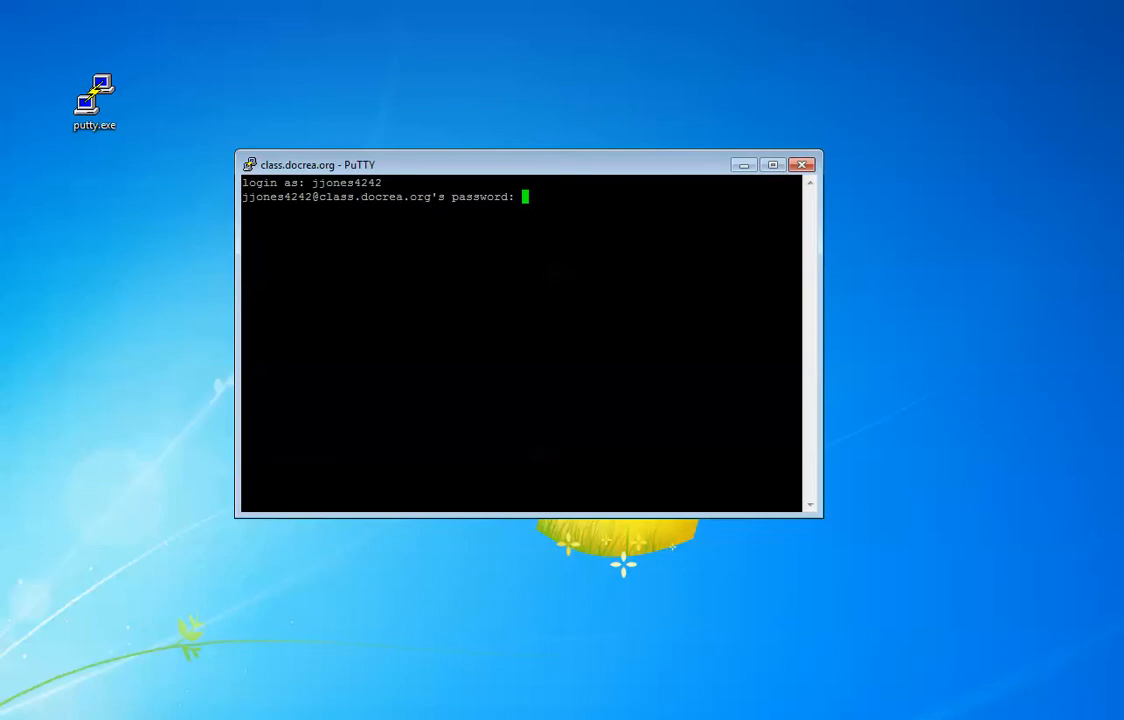
pyautogui.press('Return')
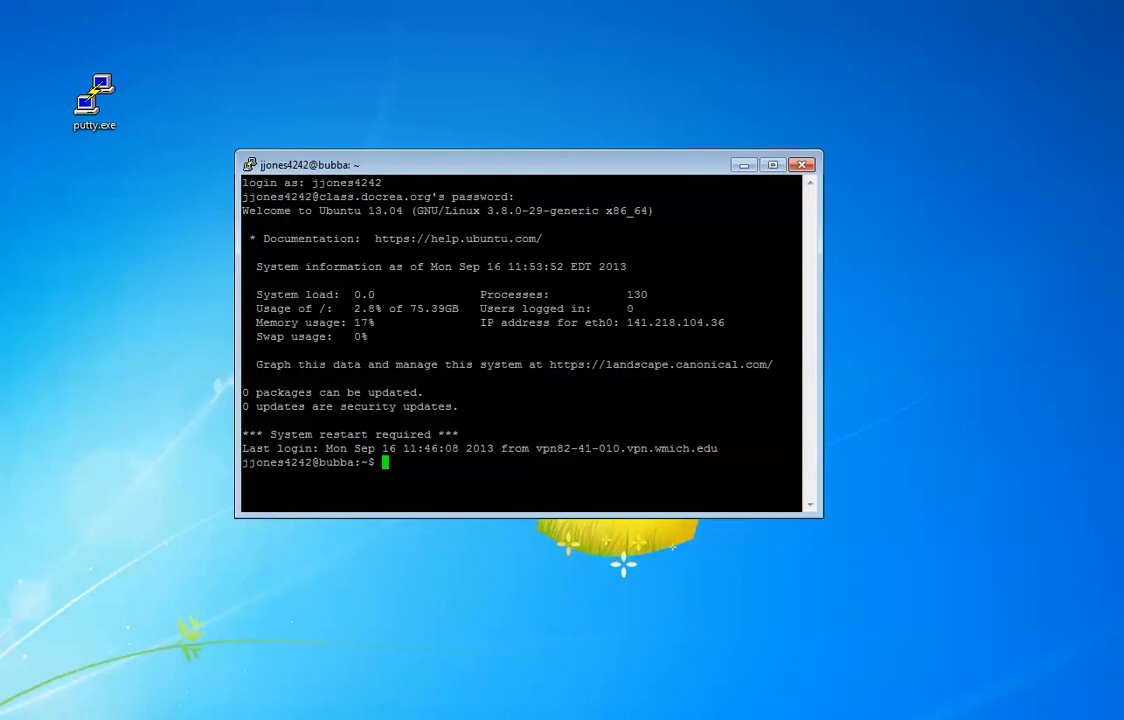
# Step: Run the passwd command at the shell prompt, correcting the typo first
pyautogui.write('passwd')
pyautogui.press('Return')
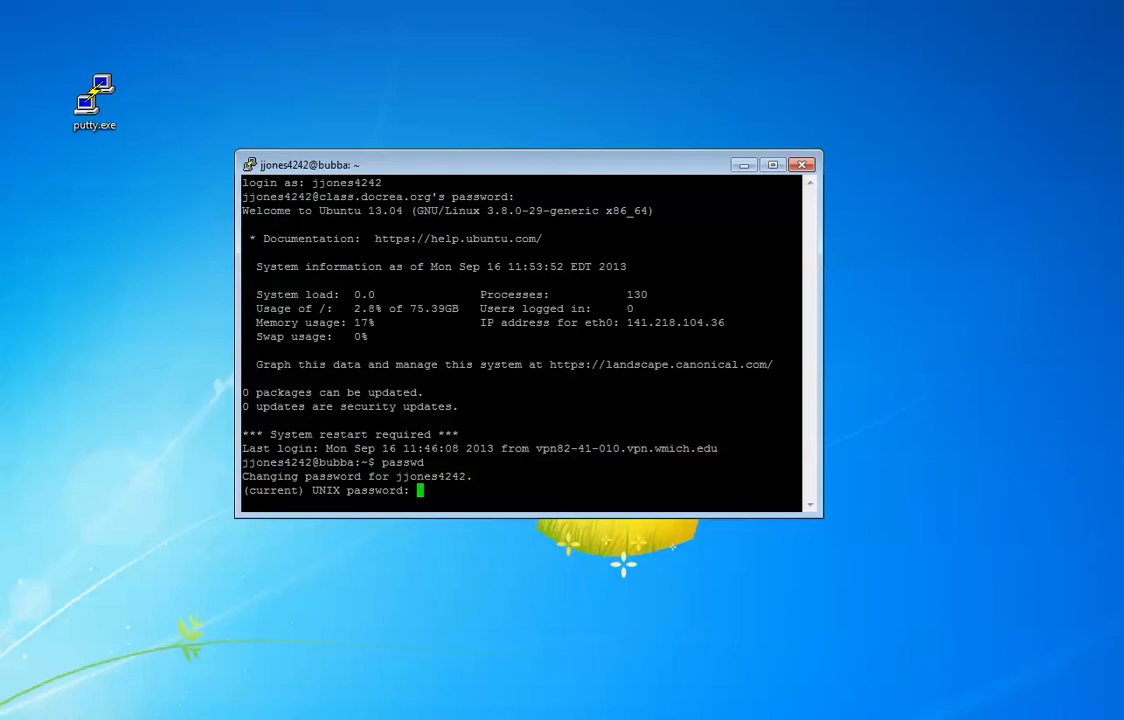
# Step: Submit the current UNIX password to attempt the password change
pyautogui.press('Return')
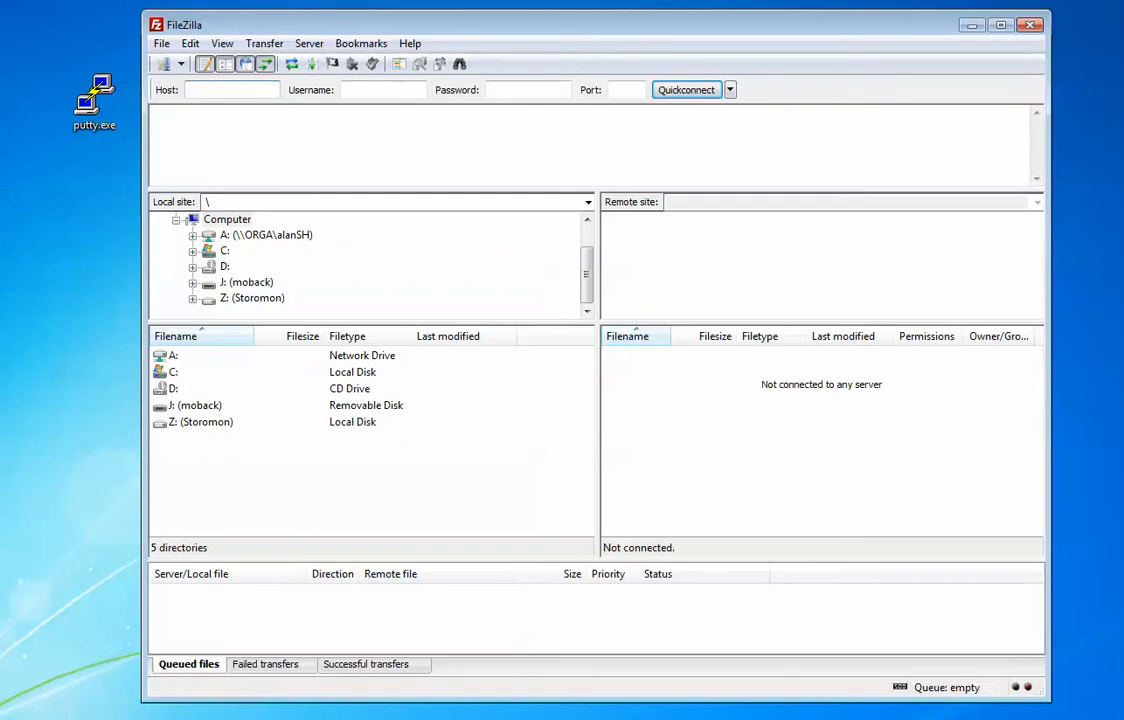
pyautogui.click(181, 64)
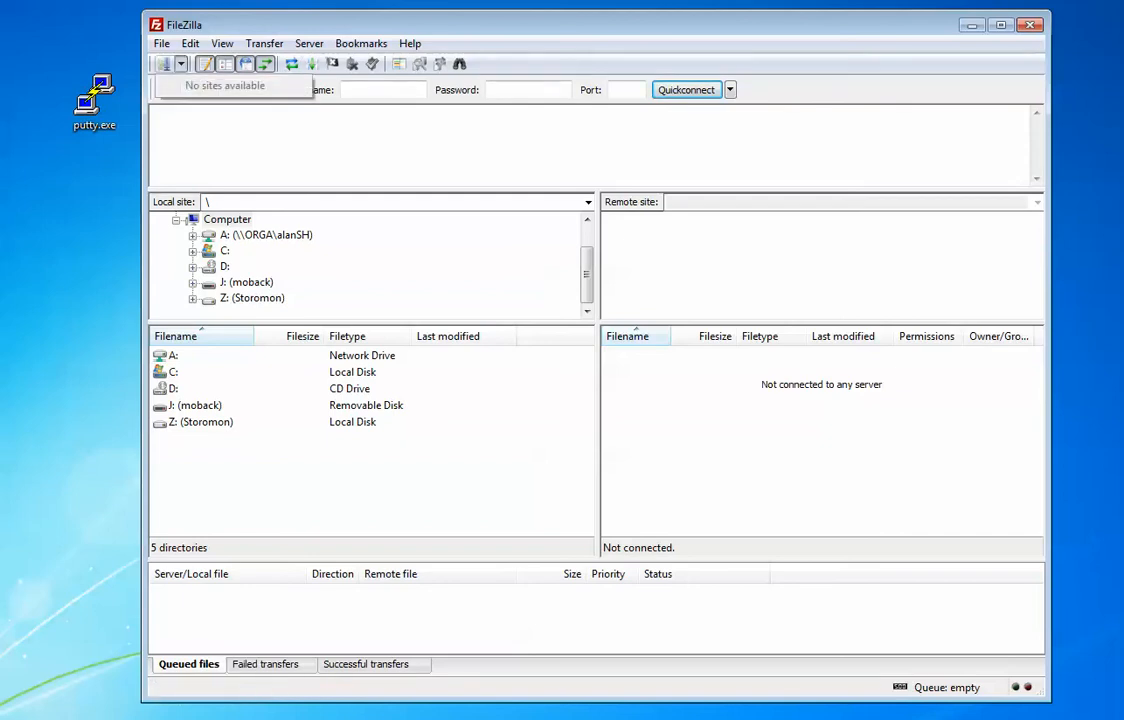
pyautogui.click(161, 44)
pyautogui.click(161, 44)
pyautogui.click(212, 63)
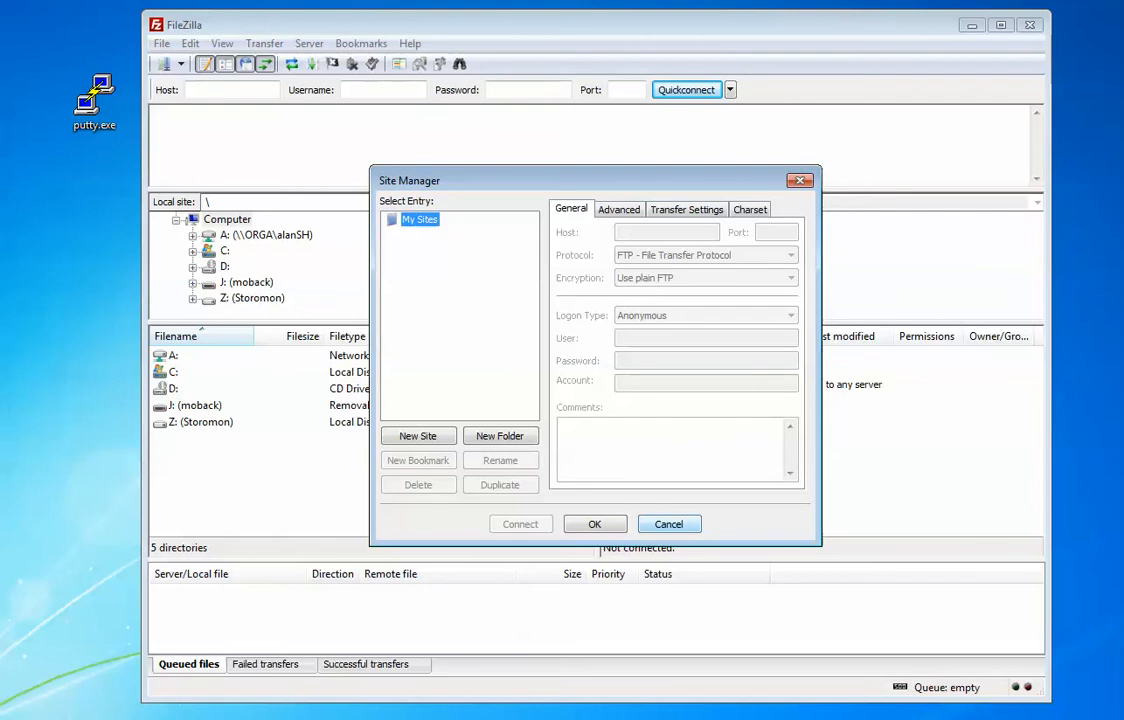
pyautogui.click(669, 524)
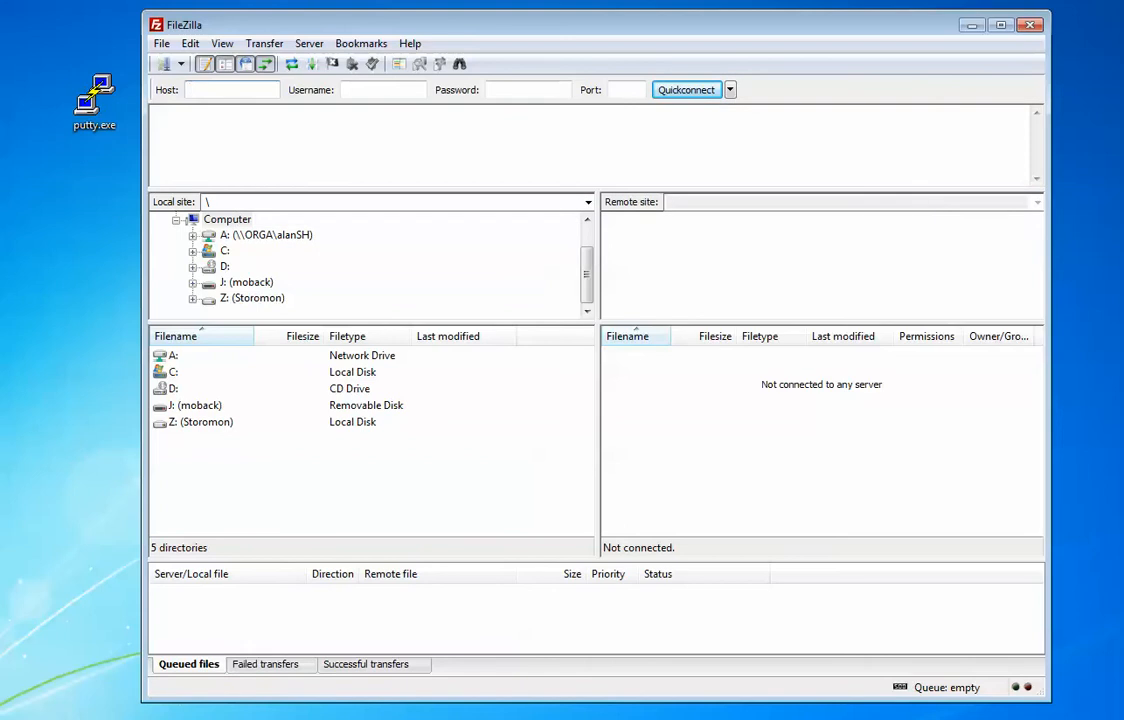
# Step: Quickconnect to class.docrea.org on port 22 with the account's username and password
pyautogui.write('class')
pyautogui.write('.do')
pyautogui.write('crto')
pyautogui.press('BackSpace')
pyautogui.press('BackSpace')
pyautogui.press('BackSpace')
pyautogui.write('rea.org')
pyautogui.press('Tab')
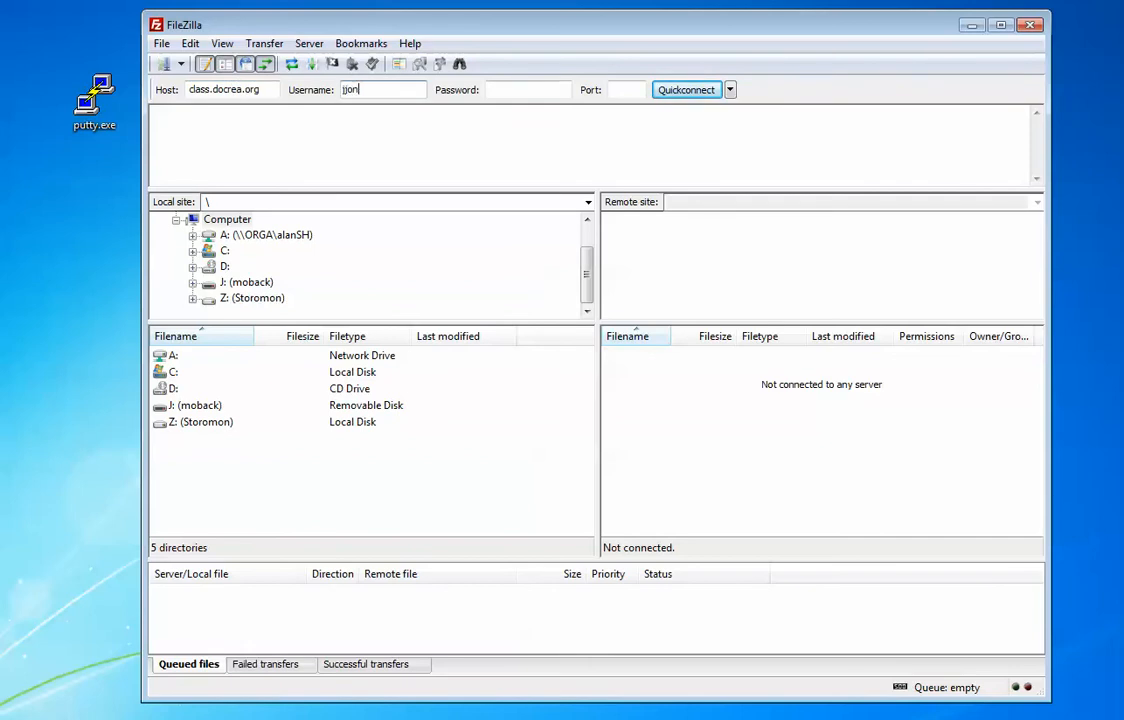
pyautogui.press('Tab')
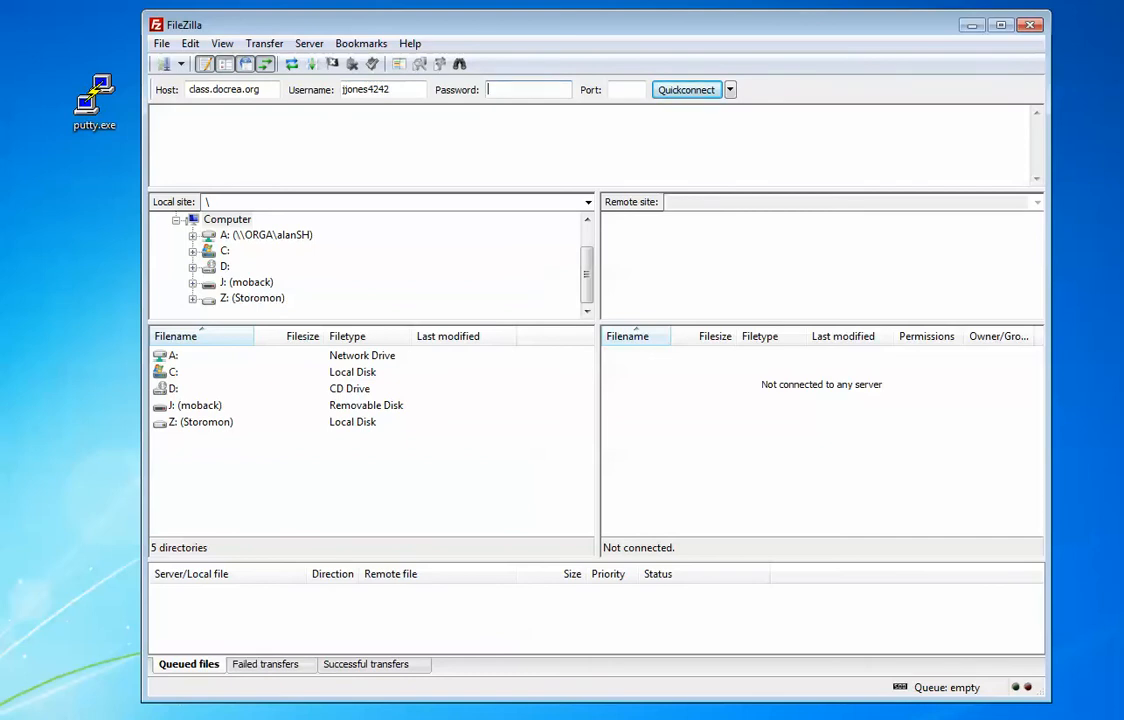
pyautogui.write('************')
pyautogui.press('Tab')
pyautogui.write('22')
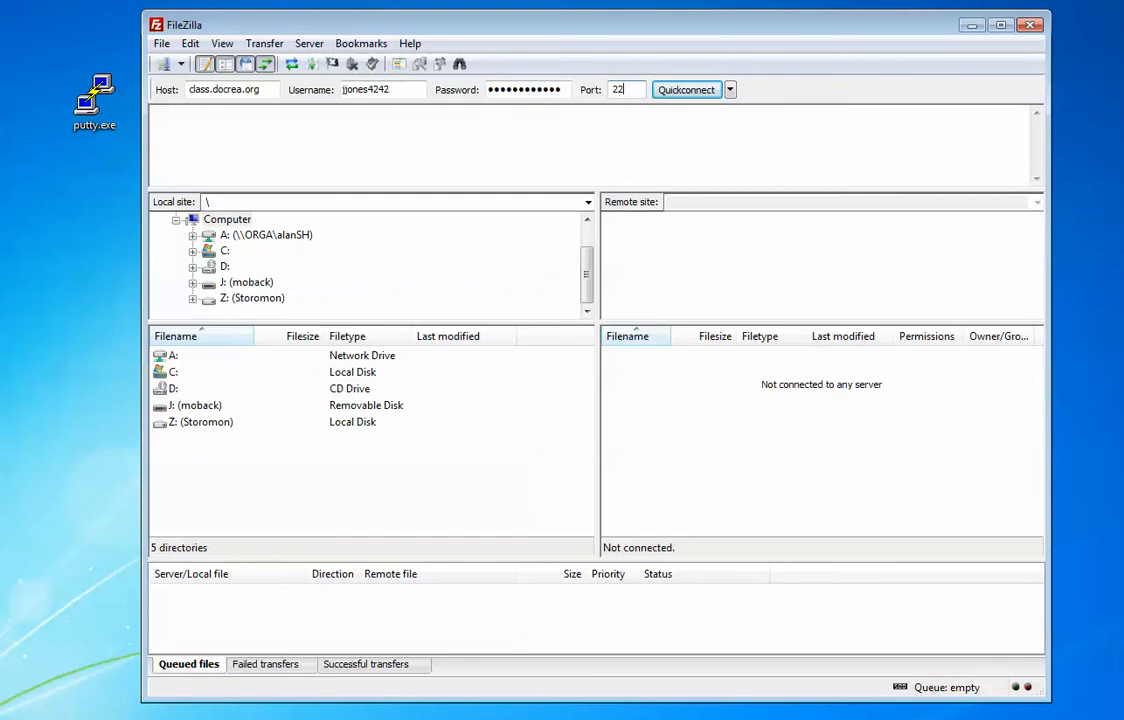
pyautogui.press('Return')
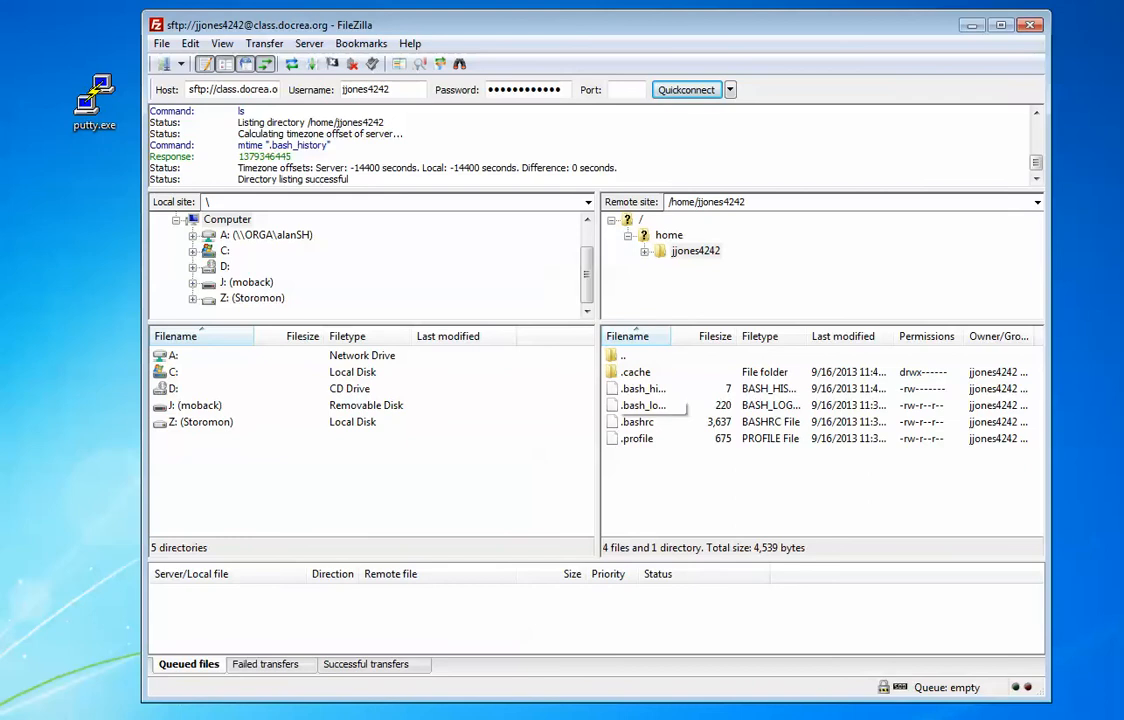
# Step: Widen the remote pane and its Filename, Filetype and Owner/Group columns
pyautogui.moveTo(670, 336); pyautogui.dragTo(724, 336)
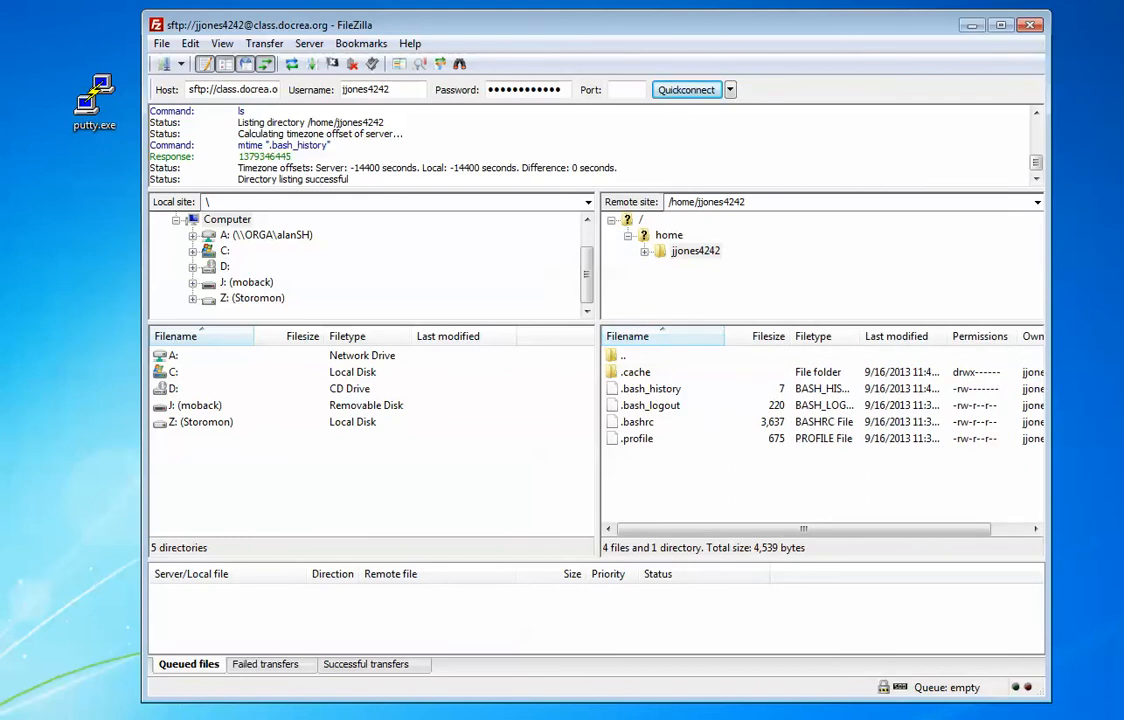
pyautogui.moveTo(598, 440); pyautogui.dragTo(434, 440)
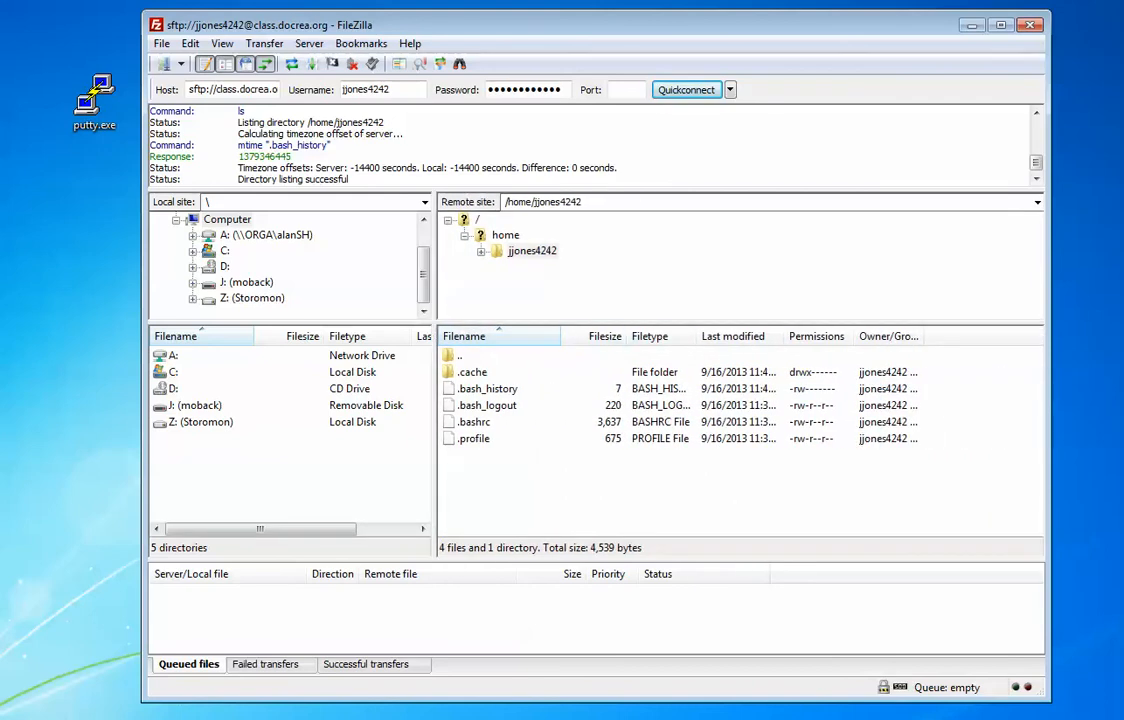
pyautogui.moveTo(560, 336); pyautogui.dragTo(589, 336)
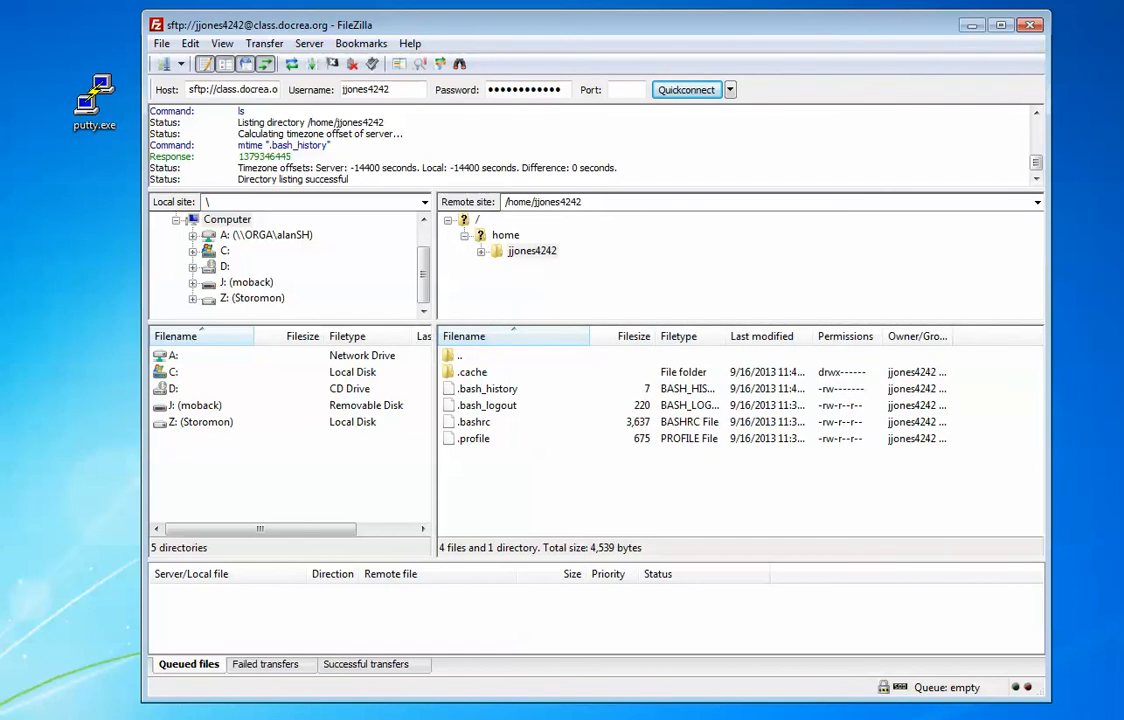
pyautogui.moveTo(727, 336); pyautogui.dragTo(747, 336)
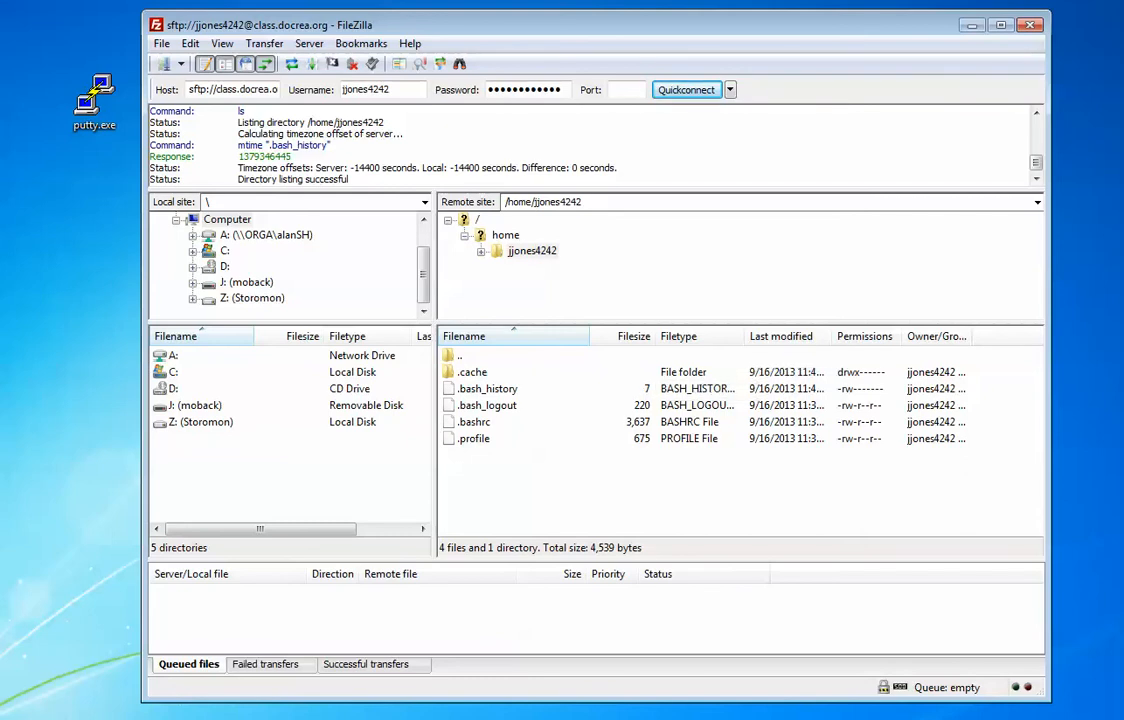
pyautogui.moveTo(957, 336); pyautogui.dragTo(1037, 336)
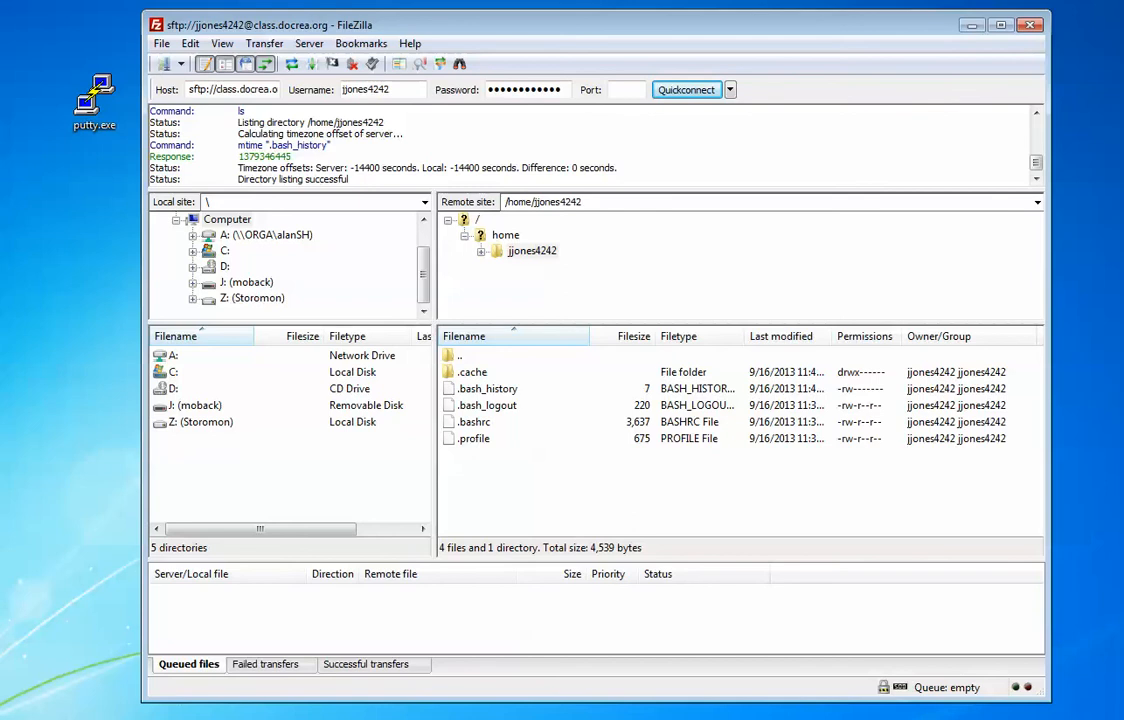
# Step: Create a new directory named public_html in the remote home folder
pyautogui.doubleClick(531, 251)
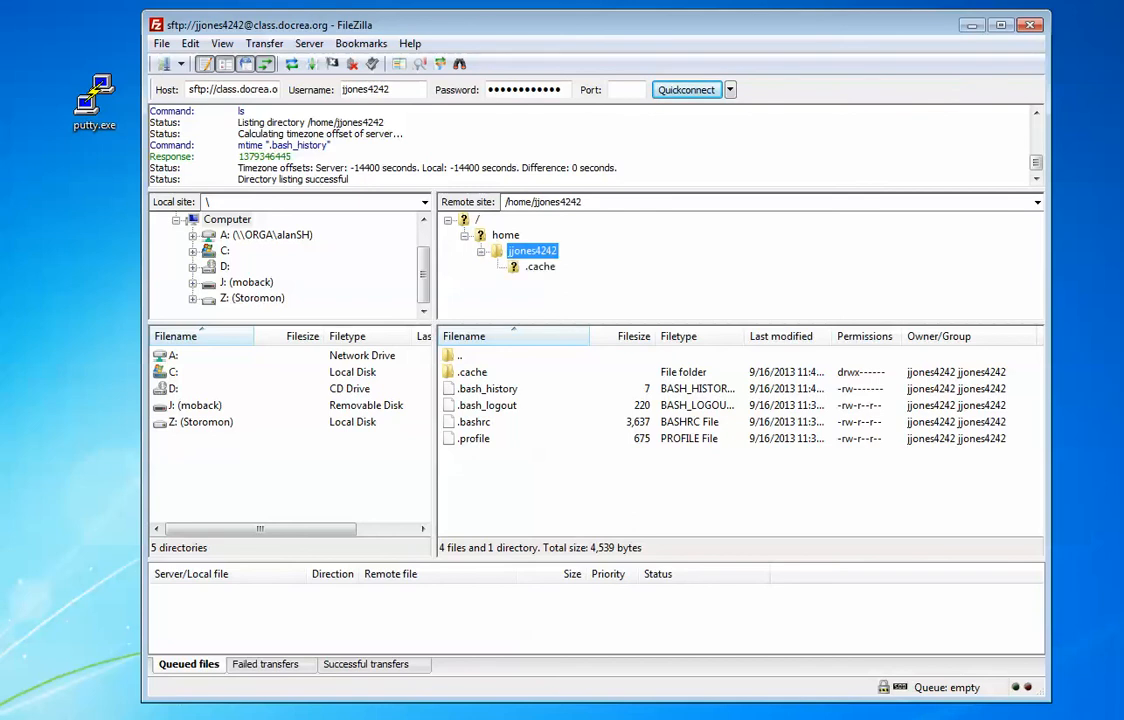
pyautogui.click(532, 251)
pyautogui.rightClick(539, 469)
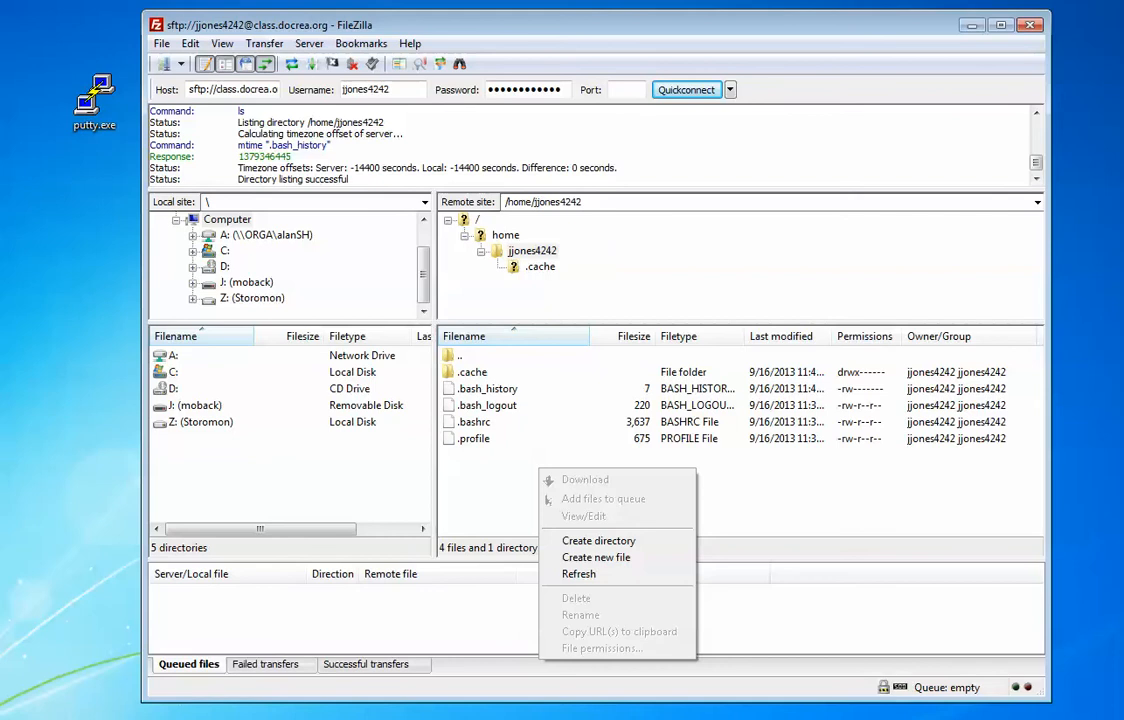
pyautogui.click(513, 485)
pyautogui.rightClick(513, 485)
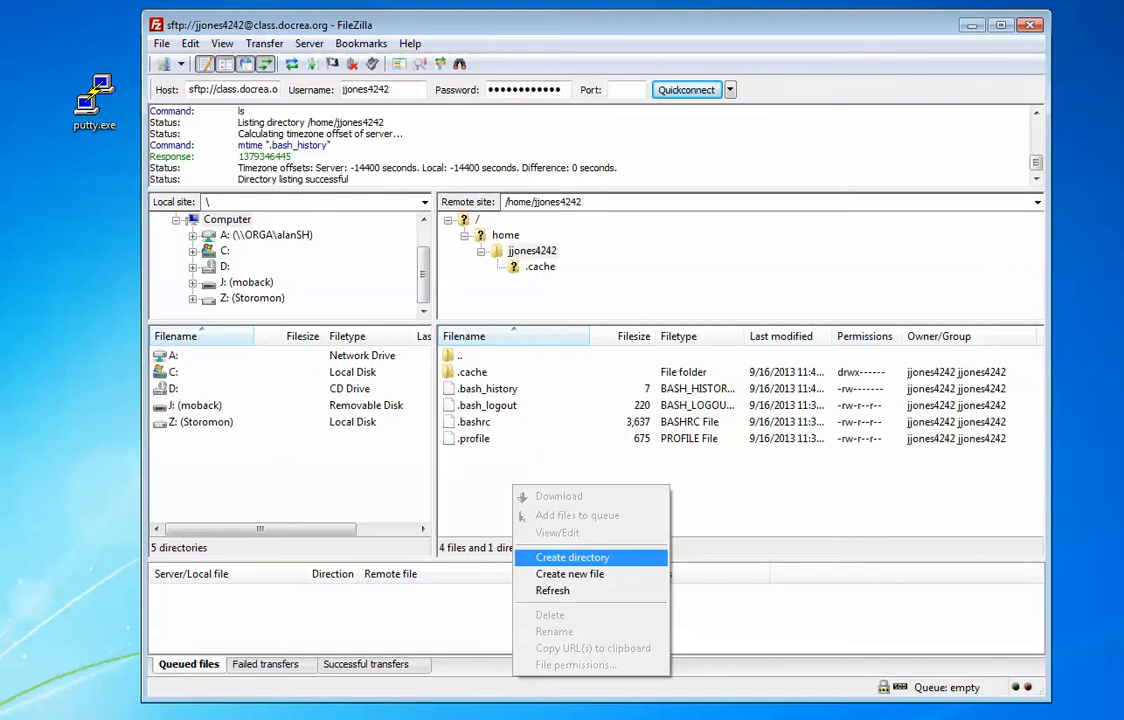
pyautogui.press('Return')
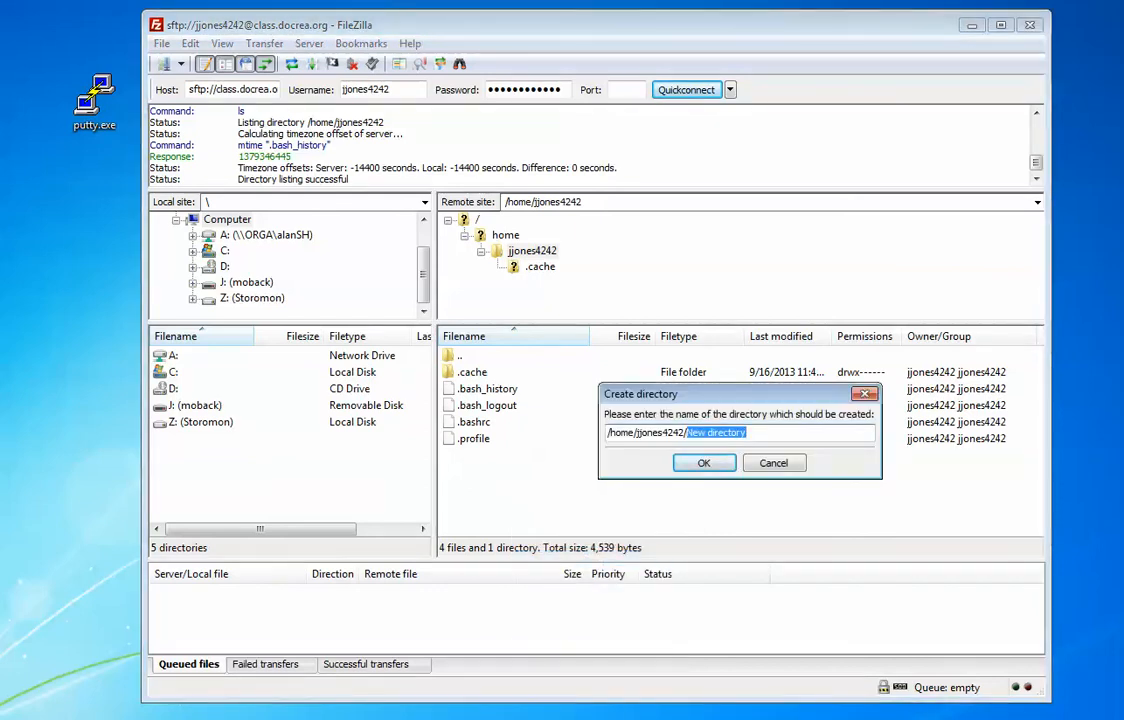
pyautogui.write('pu')
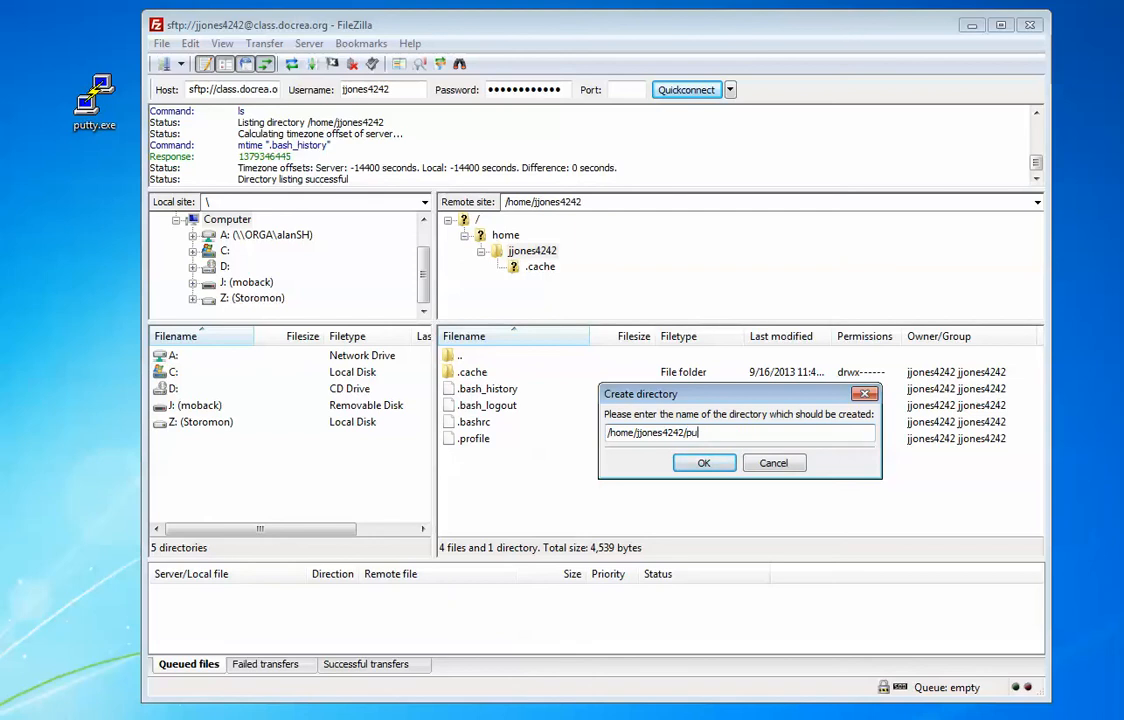
pyautogui.write('blic_html')
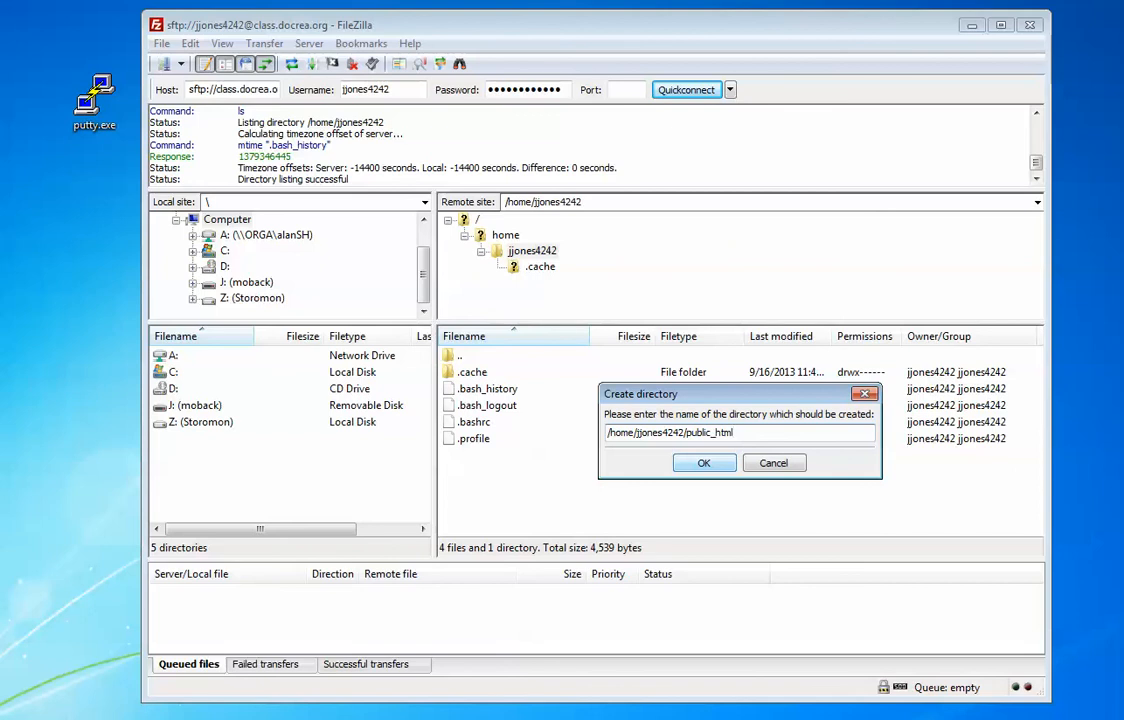
pyautogui.press('Return')
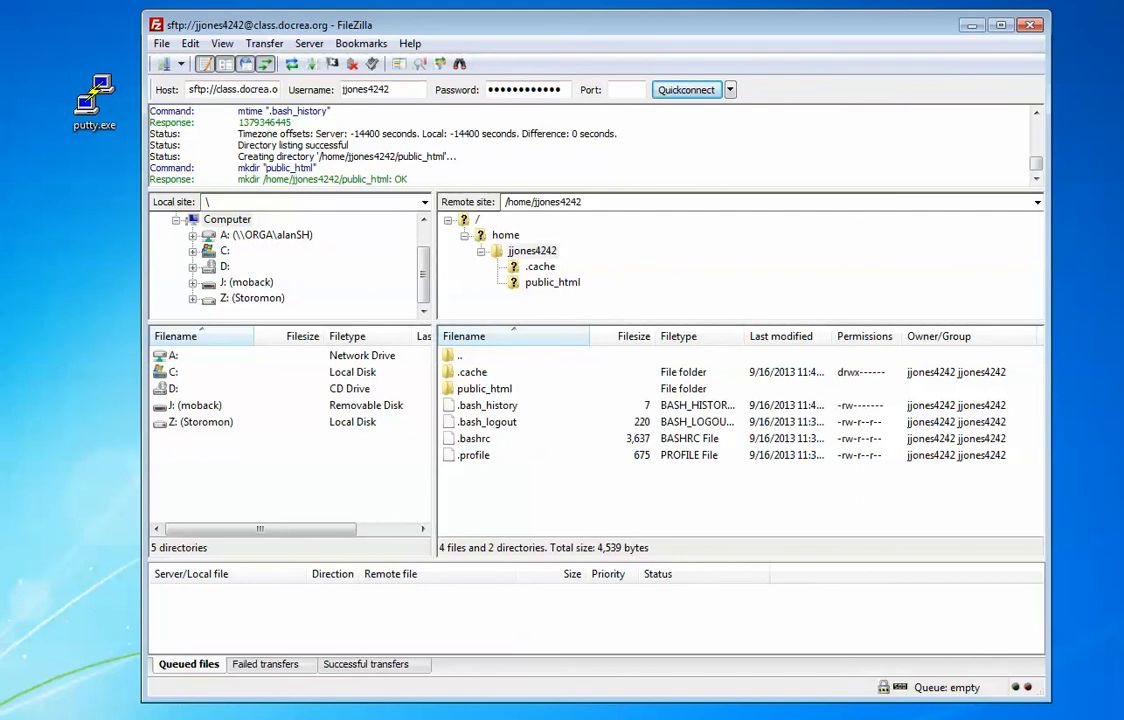
# Step: Set public_html's numeric file permissions to 755 (drwxr-xr-x)
pyautogui.rightClick(490, 389)
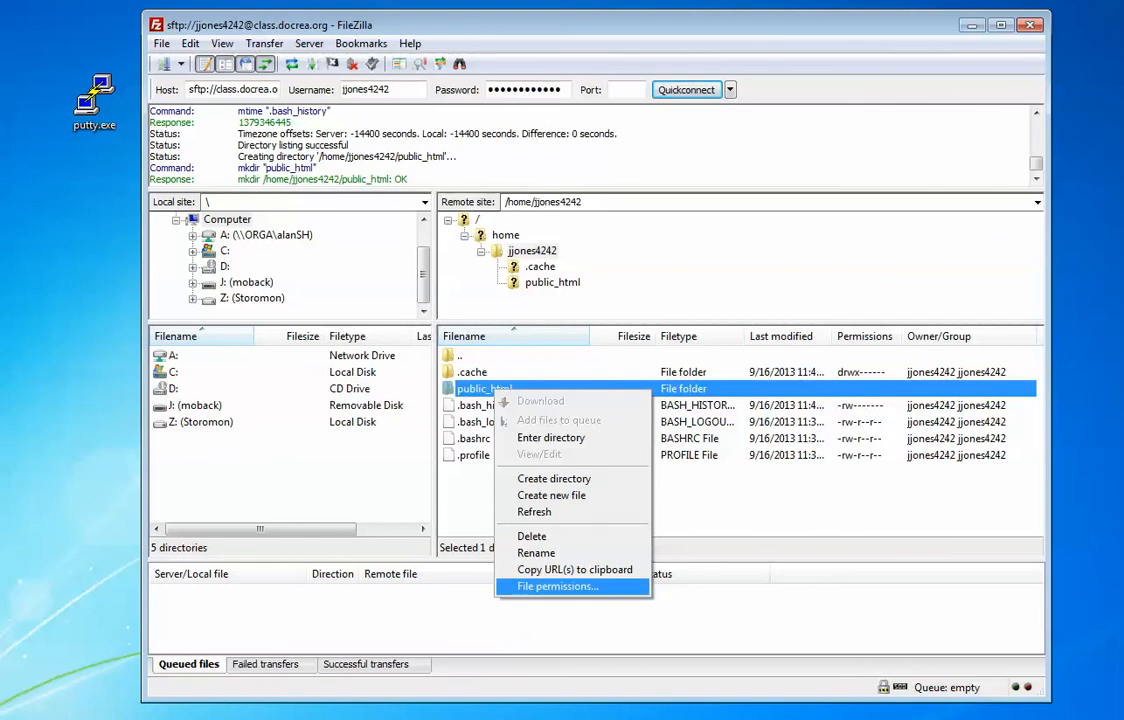
pyautogui.press('Return')
pyautogui.moveTo(720, 283); pyautogui.dragTo(585, 237)
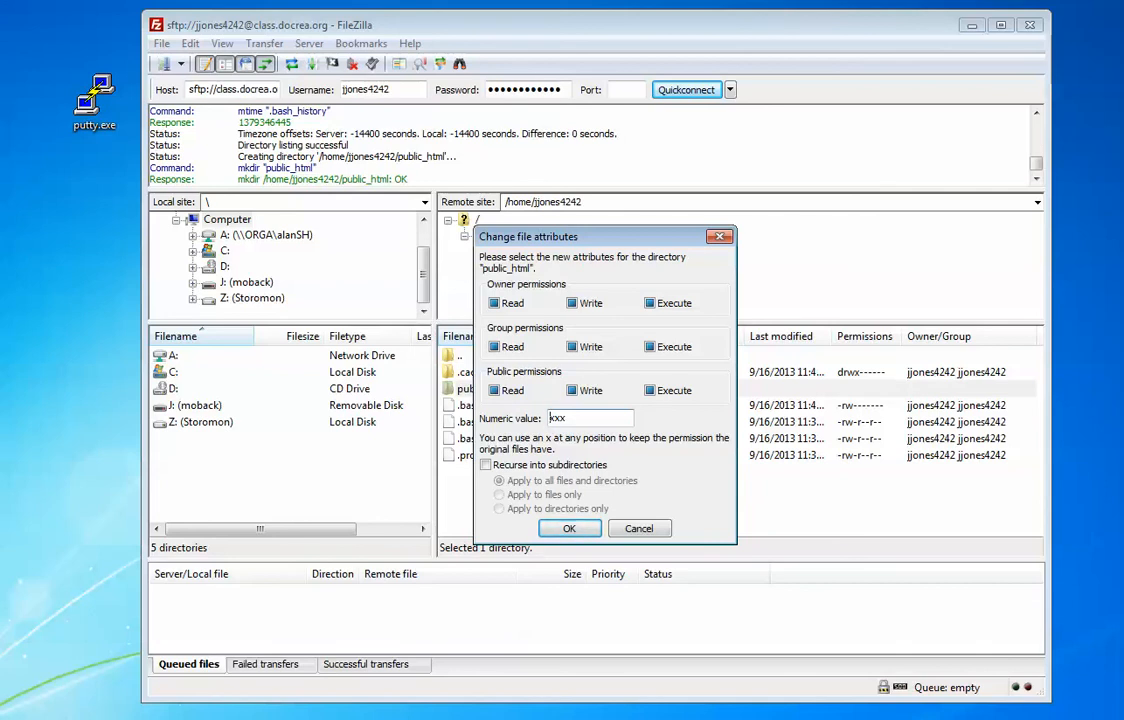
pyautogui.doubleClick(558, 418)
pyautogui.write('755')
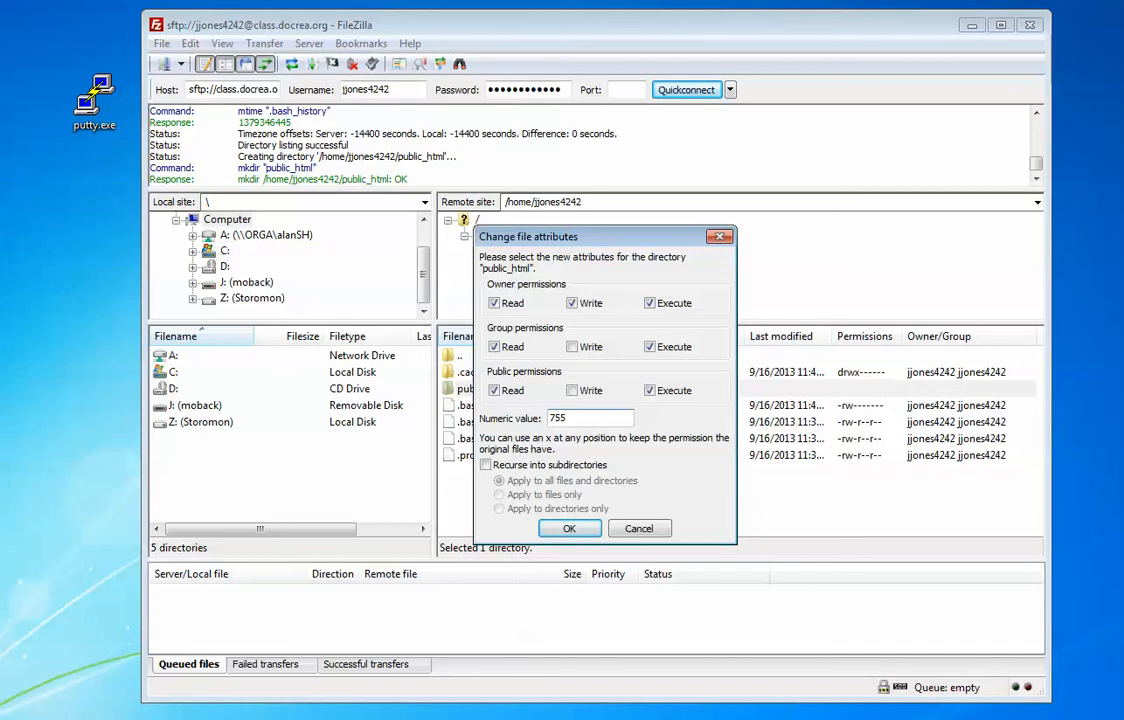
pyautogui.press('Return')
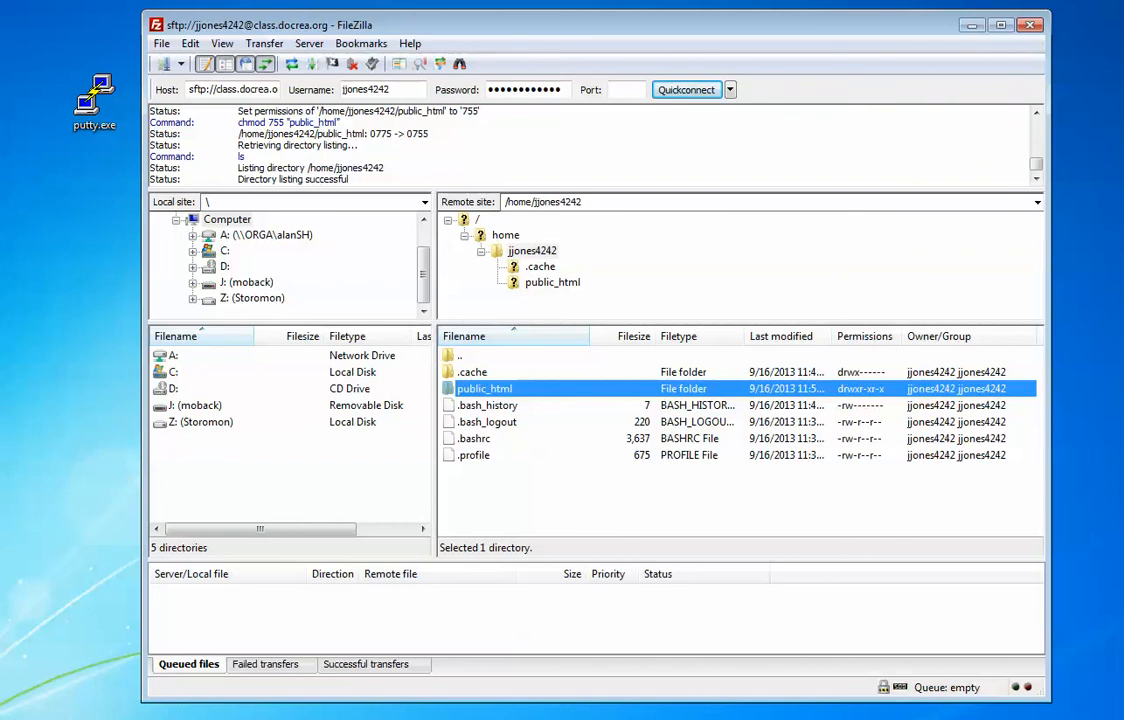
# Step: Enter public_html and create a folder named 2800
pyautogui.press('Return')
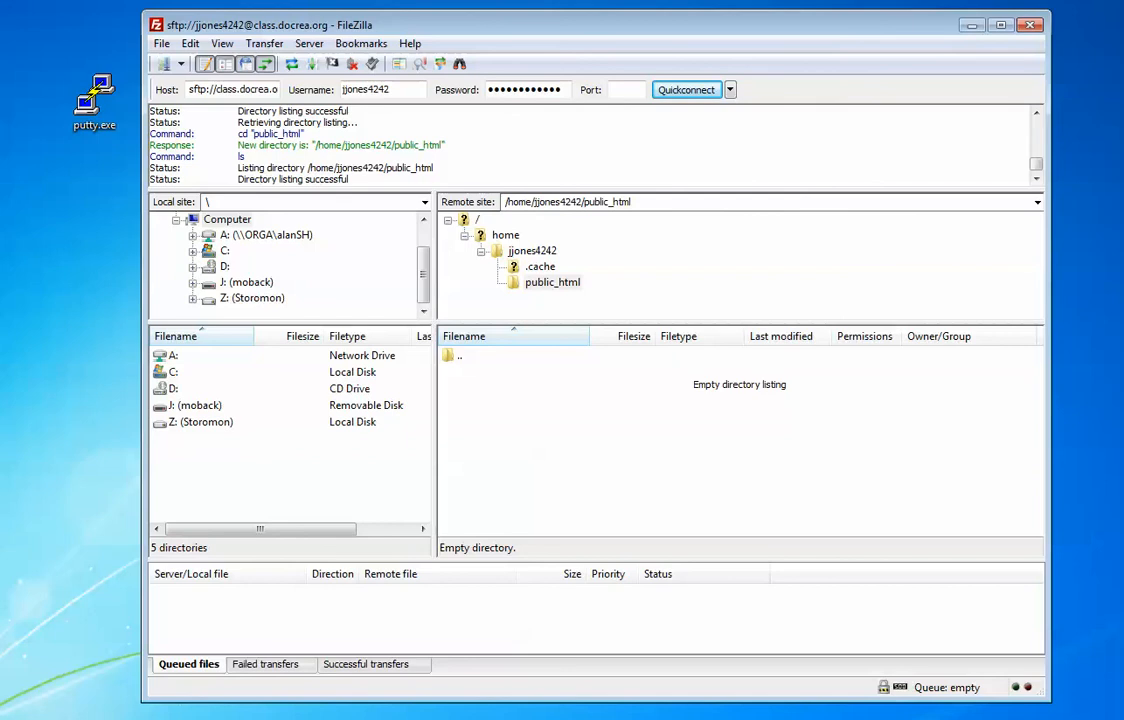
pyautogui.rightClick(606, 409)
pyautogui.click(666, 481)
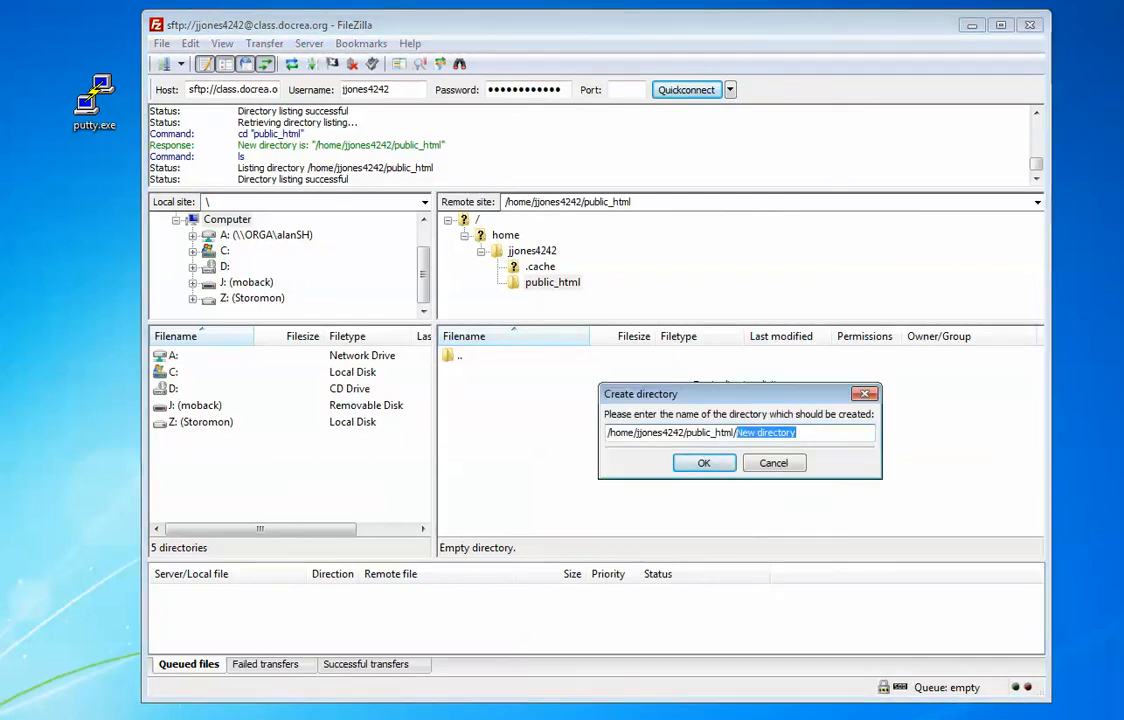
pyautogui.write('2800')
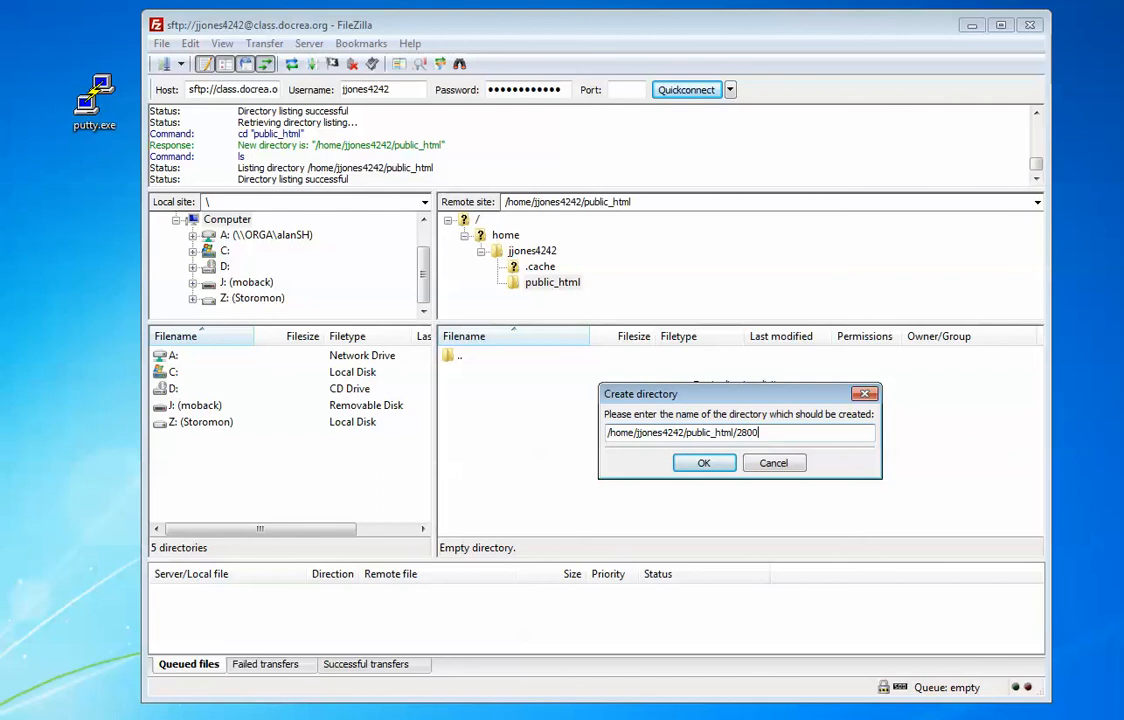
pyautogui.press('Return')
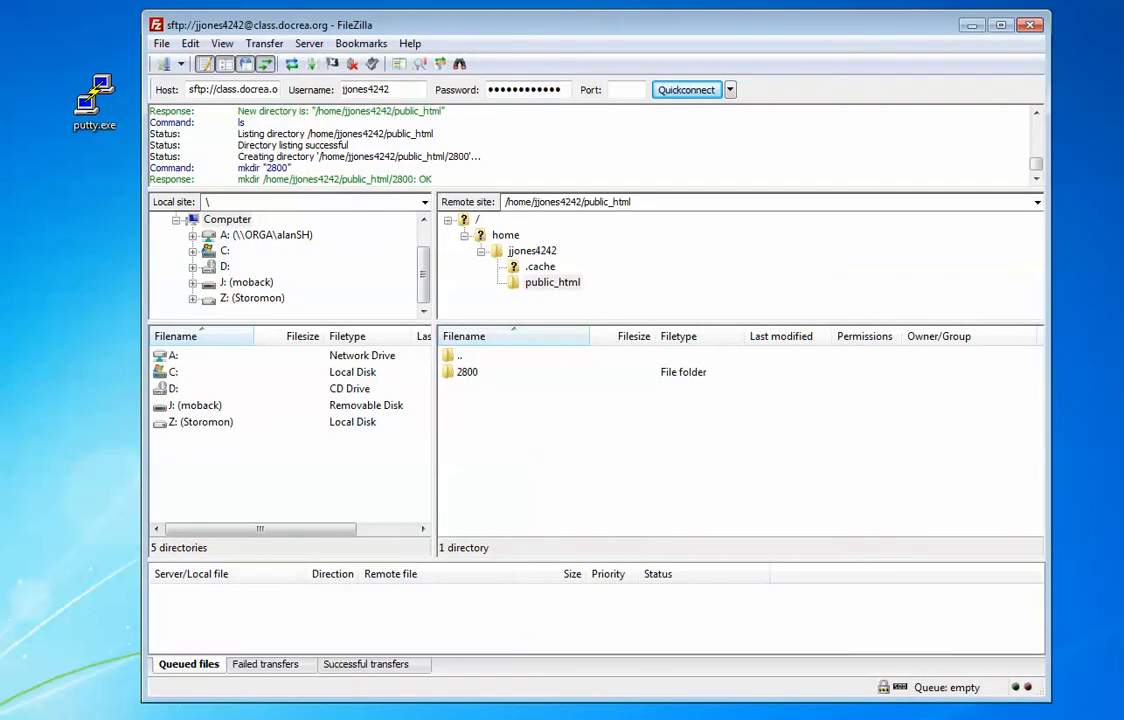
# Step: Create two more folders, 3900 and 2900, in public_html
pyautogui.rightClick(519, 446)
pyautogui.click(578, 518)
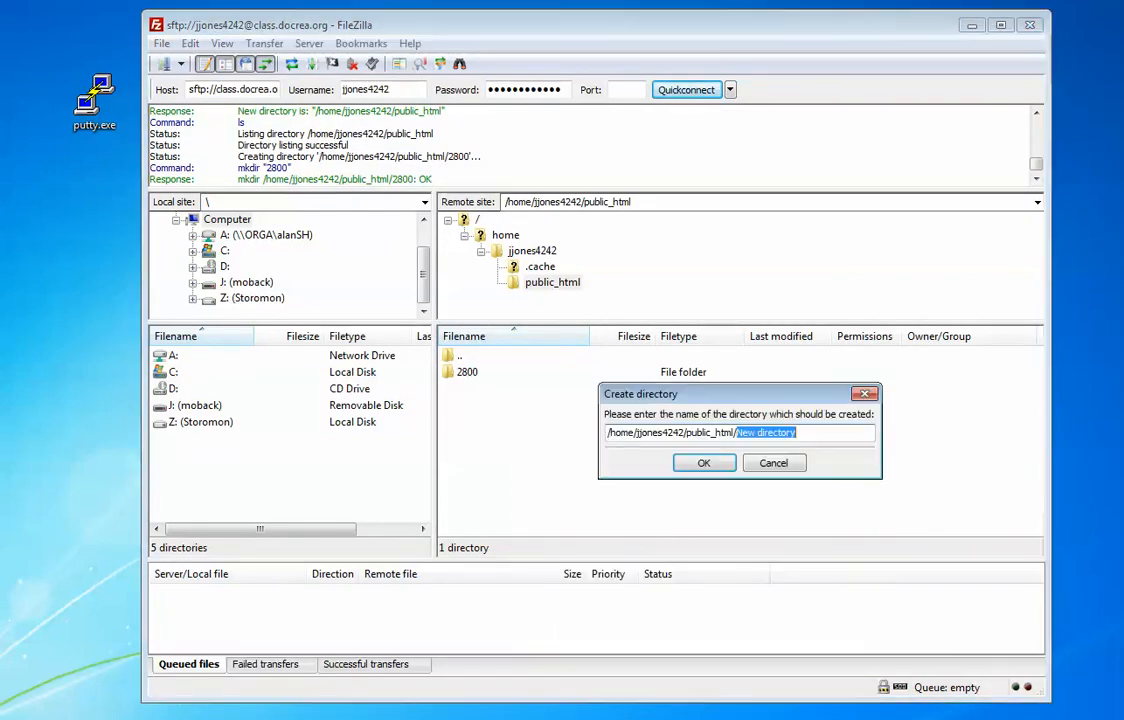
pyautogui.write('3900')
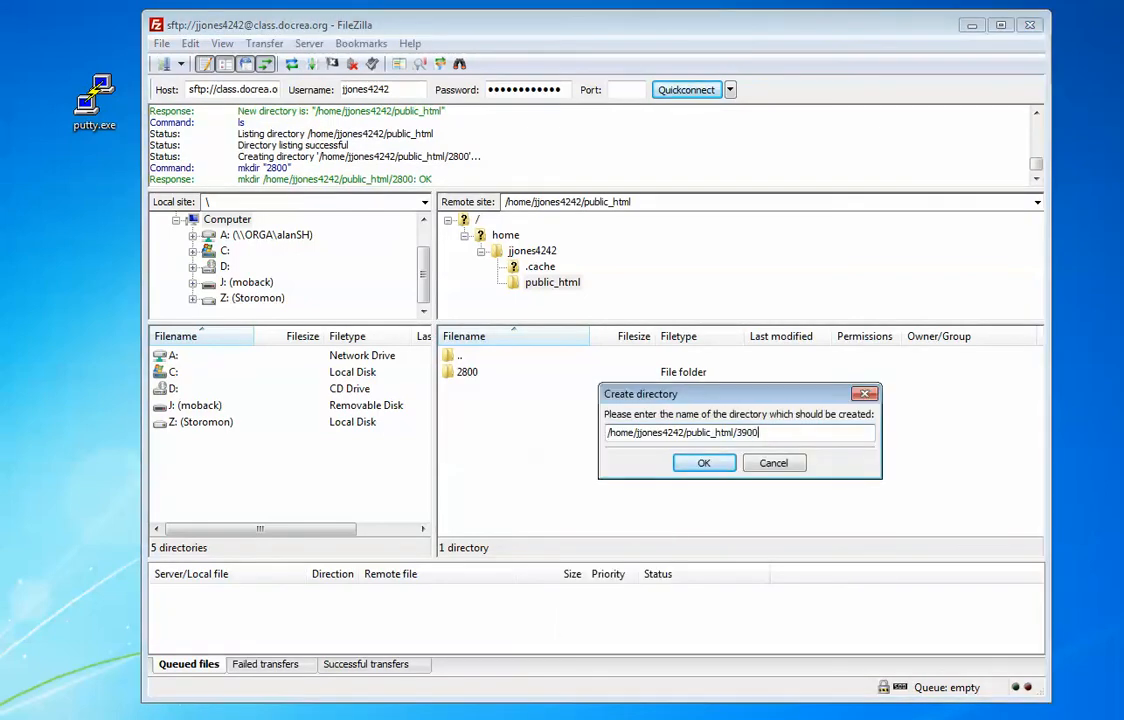
pyautogui.press('Return')
pyautogui.rightClick(559, 514)
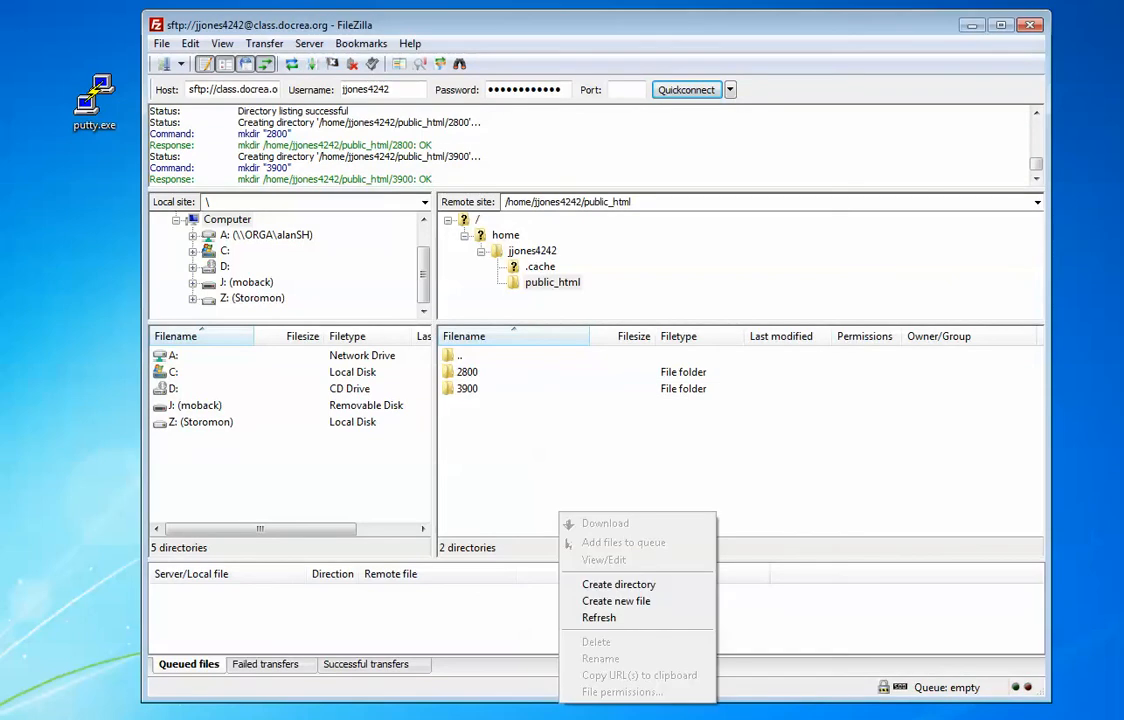
pyautogui.click(618, 584)
pyautogui.write('2900')
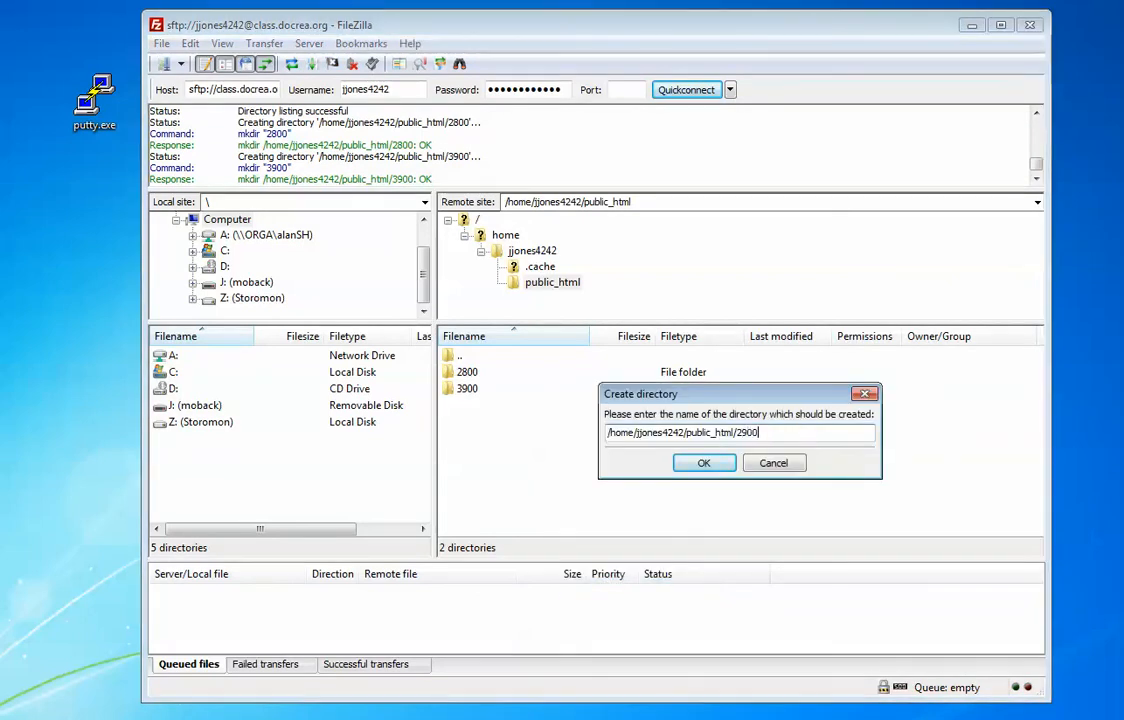
pyautogui.press('Return')
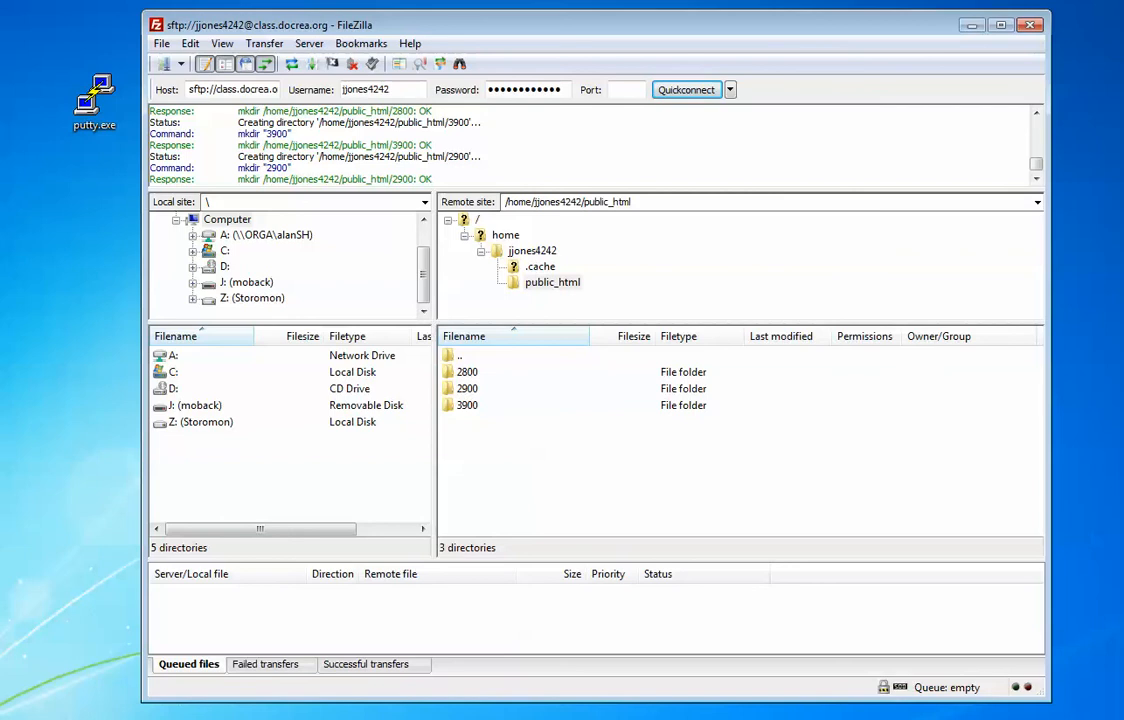
# Step: Select the 2800, 3900 and 2900 folders in turn to check them
pyautogui.click(467, 372)
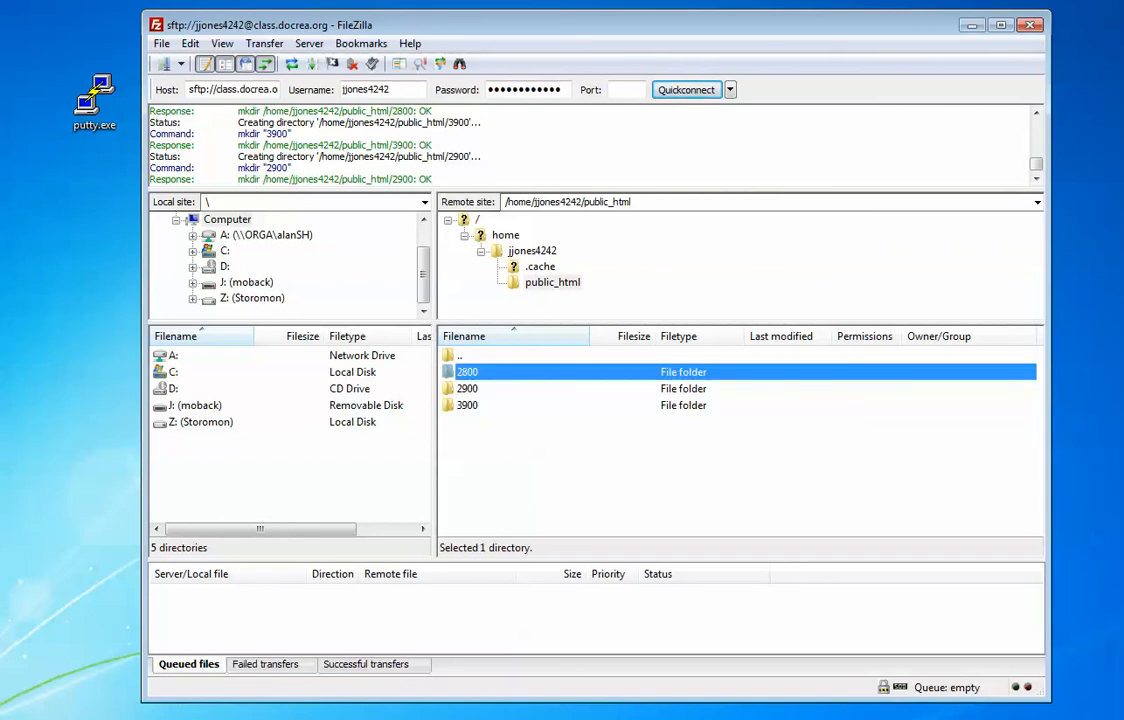
pyautogui.click(467, 405)
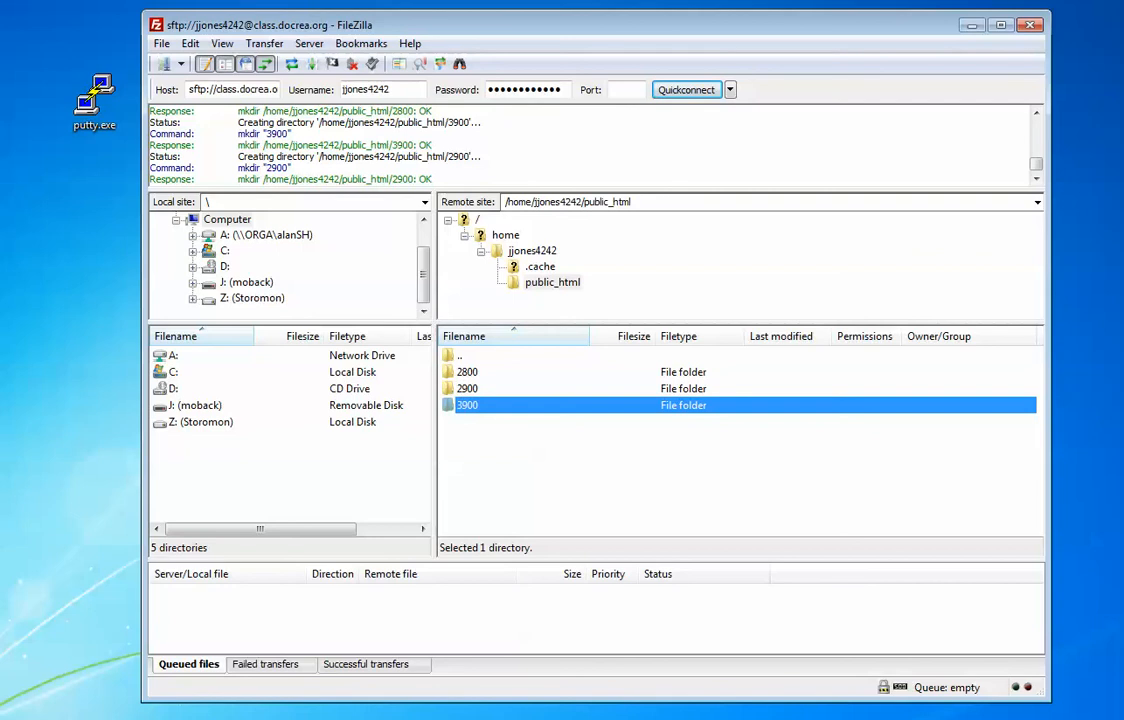
pyautogui.click(467, 388)
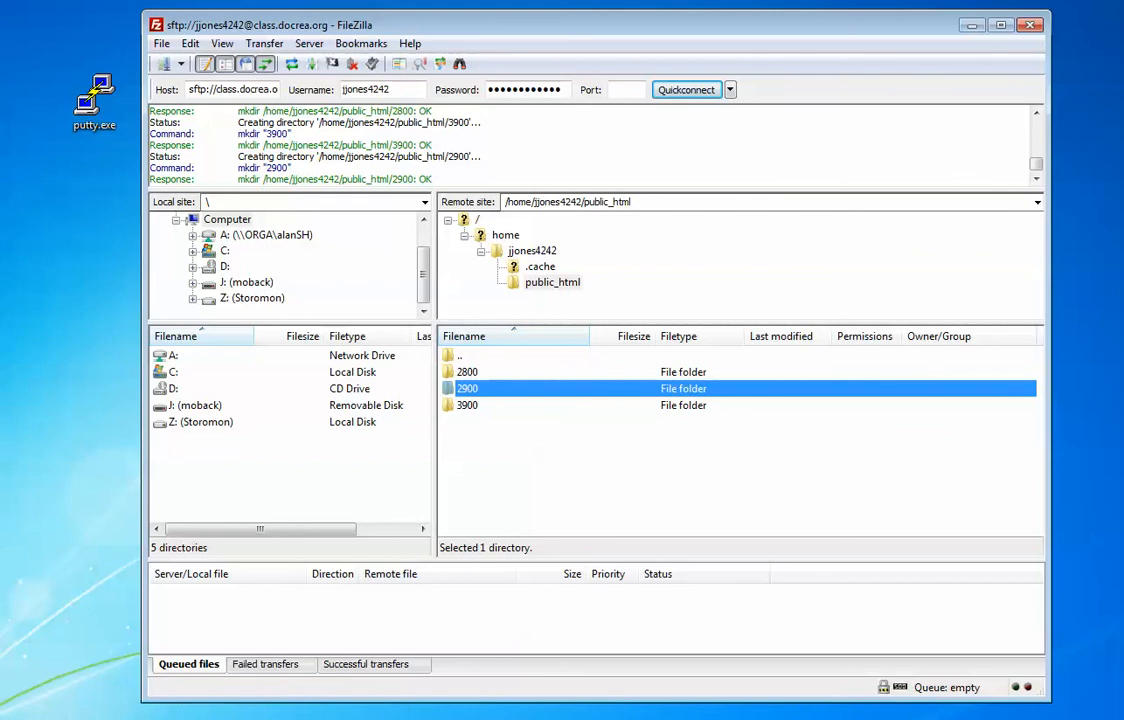
pyautogui.click(467, 372)
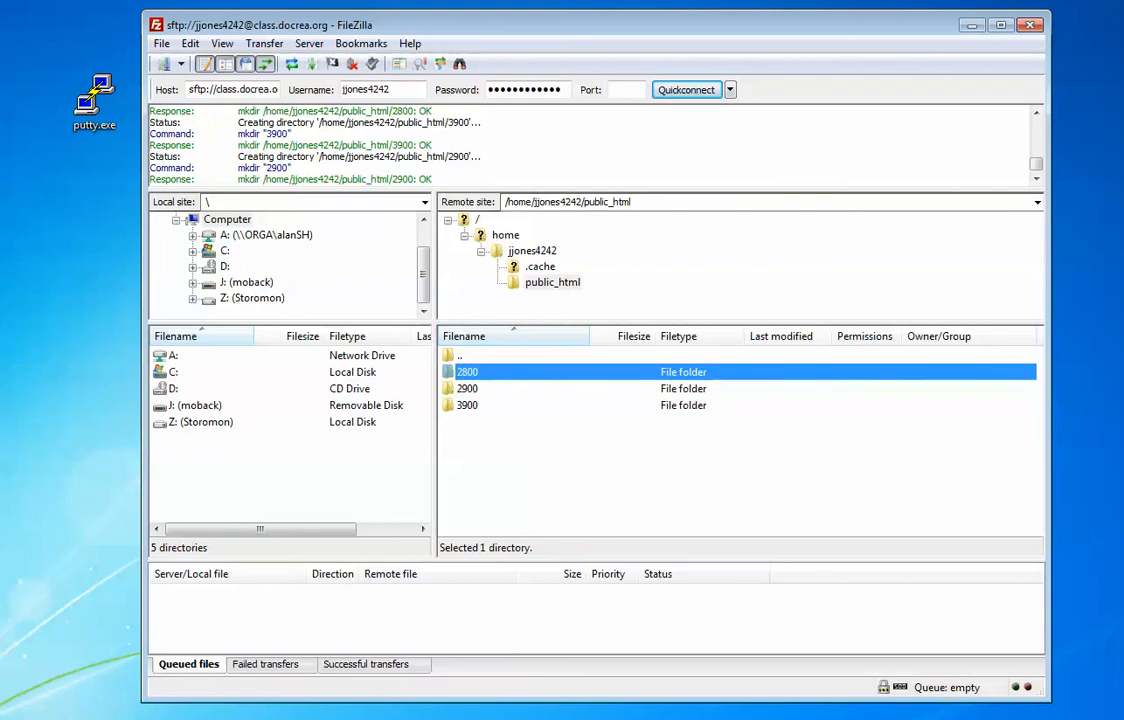
pyautogui.click(467, 405)
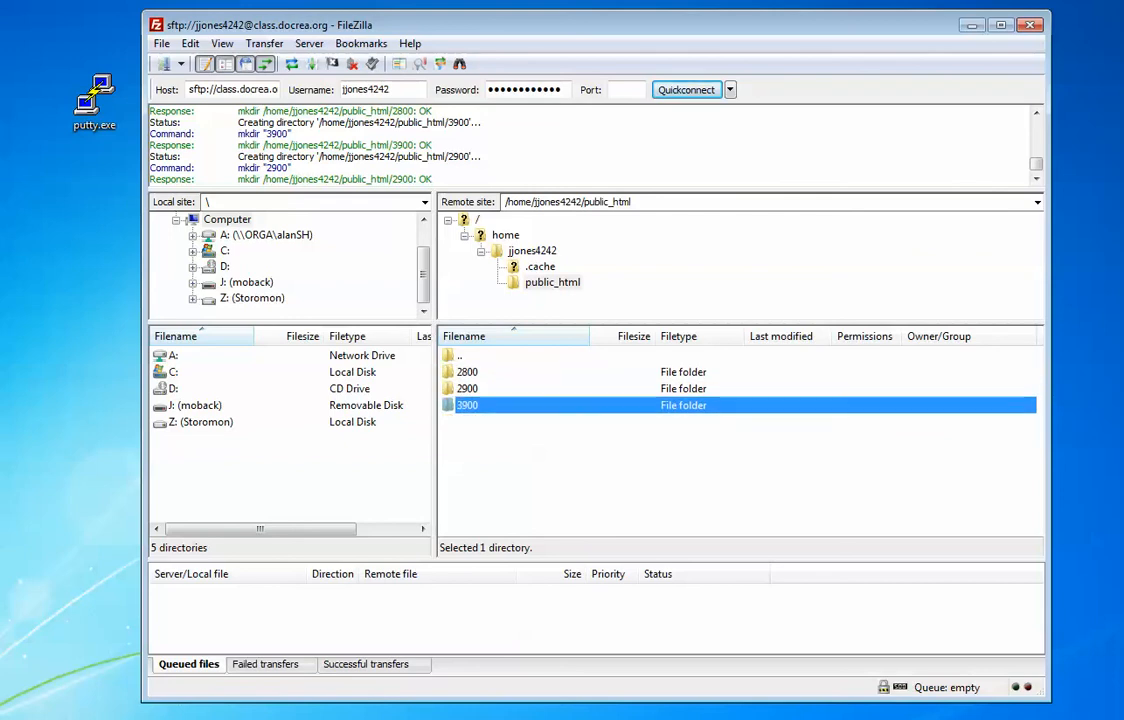
# Step: Give the 2800 folder permissions 755 (drwxr-xr-x)
pyautogui.rightClick(465, 372)
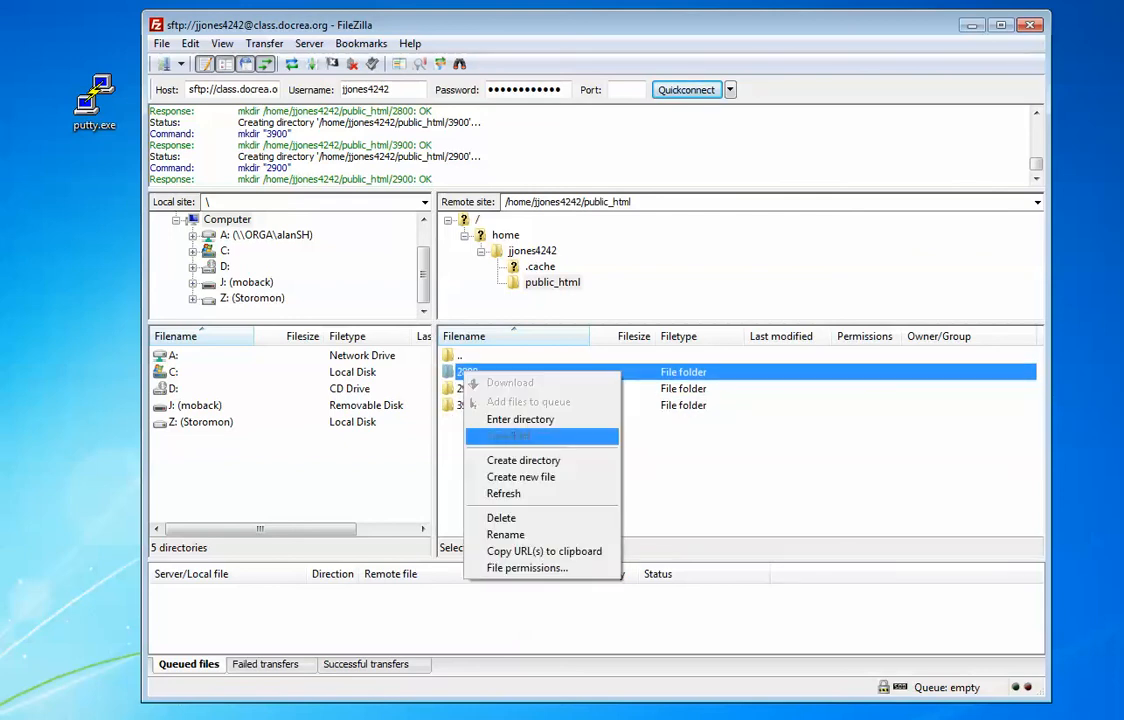
pyautogui.click(527, 567)
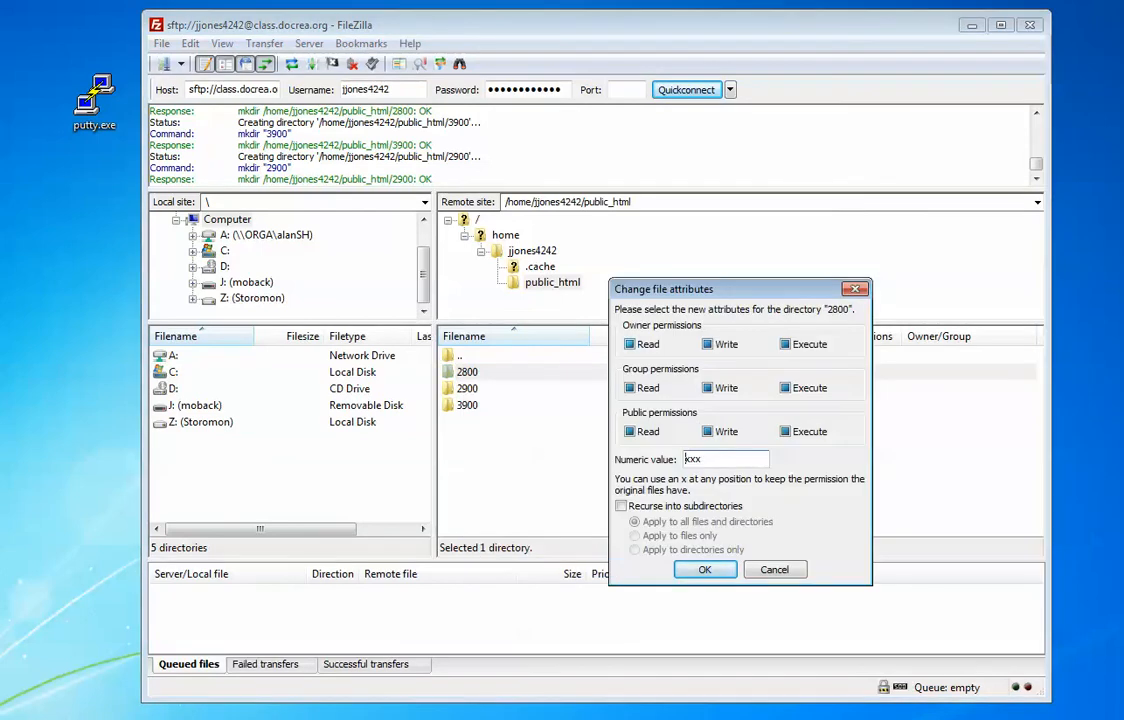
pyautogui.click(630, 344)
pyautogui.click(630, 344)
pyautogui.click(707, 344)
pyautogui.click(785, 344)
pyautogui.doubleClick(630, 388)
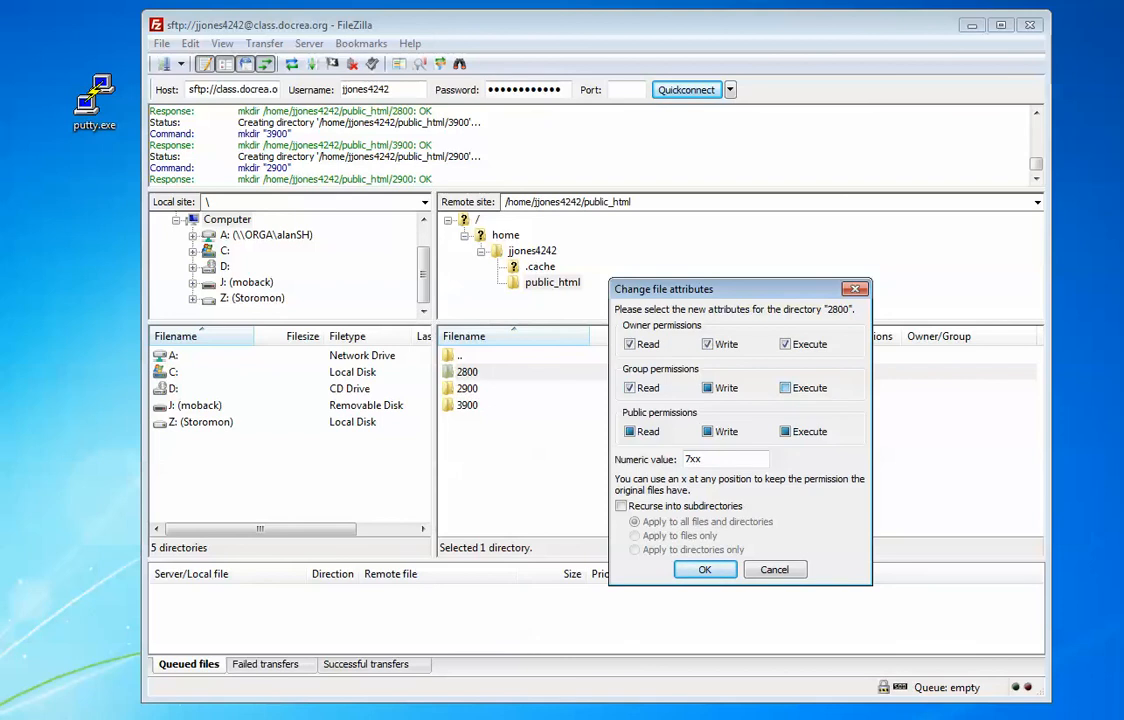
pyautogui.click(785, 388)
pyautogui.click(630, 432)
pyautogui.click(630, 432)
pyautogui.click(785, 432)
pyautogui.click(785, 432)
pyautogui.click(724, 459)
pyautogui.press('BackSpace')
pyautogui.press('BackSpace')
pyautogui.write('55')
pyautogui.press('Return')
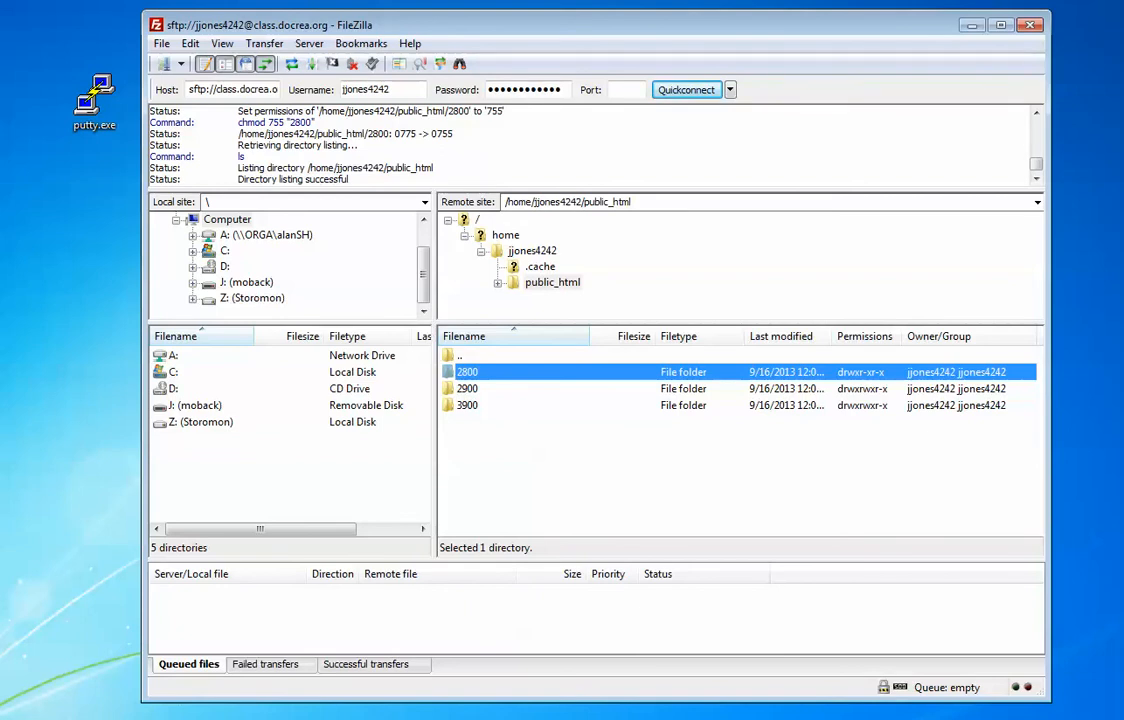
# Step: Set the 2900 and 3900 folders to 755, then open the 2800 folder
pyautogui.rightClick(470, 391)
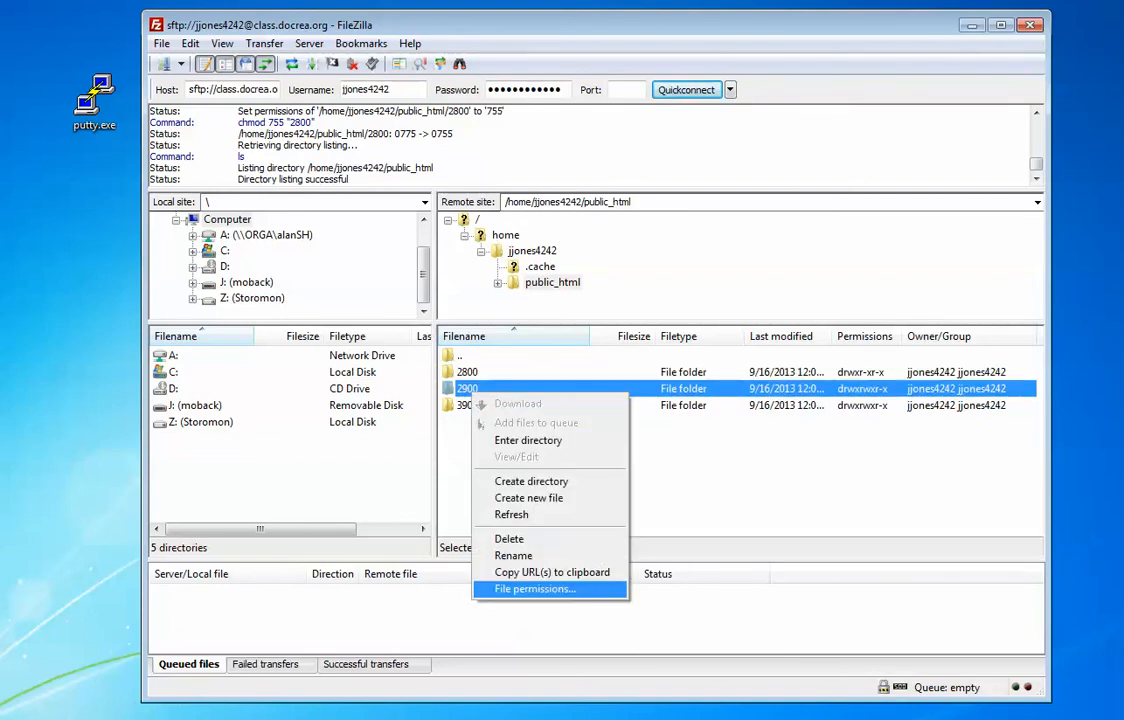
pyautogui.click(535, 589)
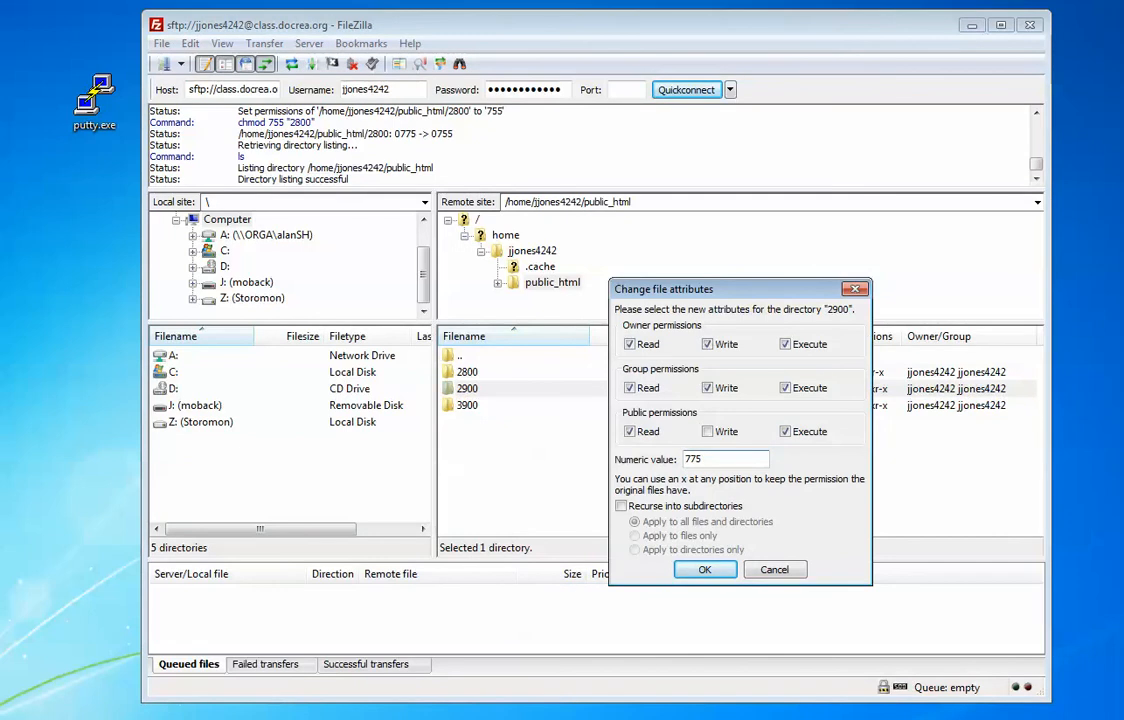
pyautogui.press('BackSpace')
pyautogui.press('BackSpace')
pyautogui.write('55')
pyautogui.press('Return')
pyautogui.rightClick(621, 417)
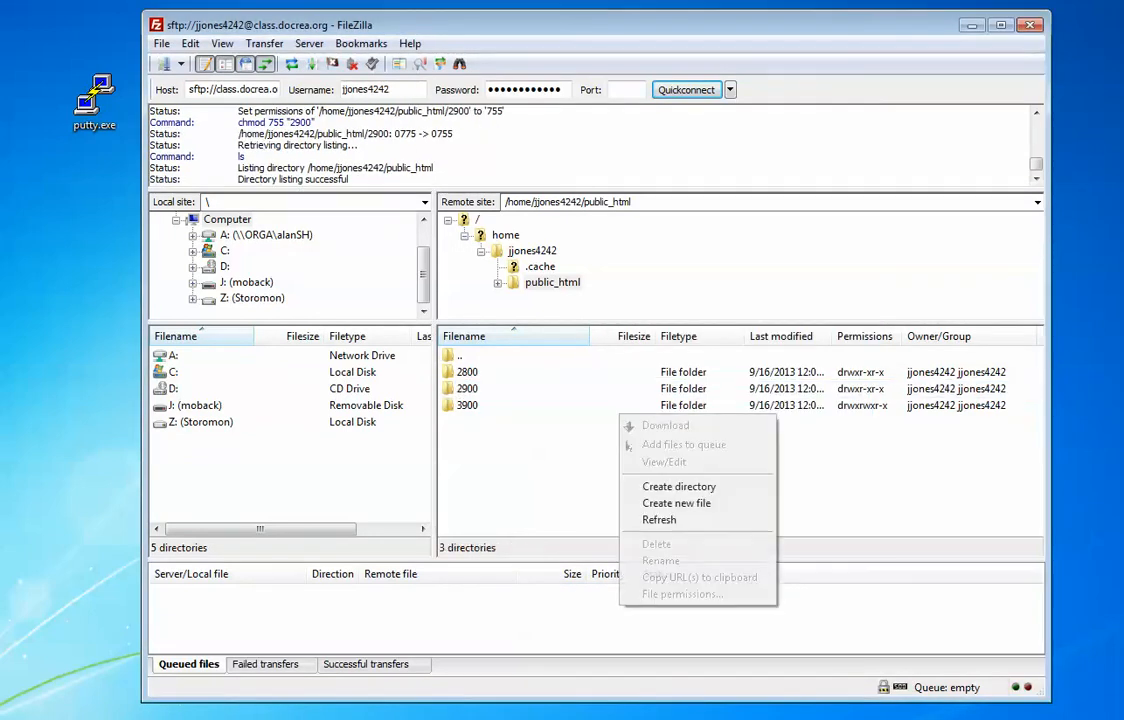
pyautogui.rightClick(518, 405)
pyautogui.click(575, 595)
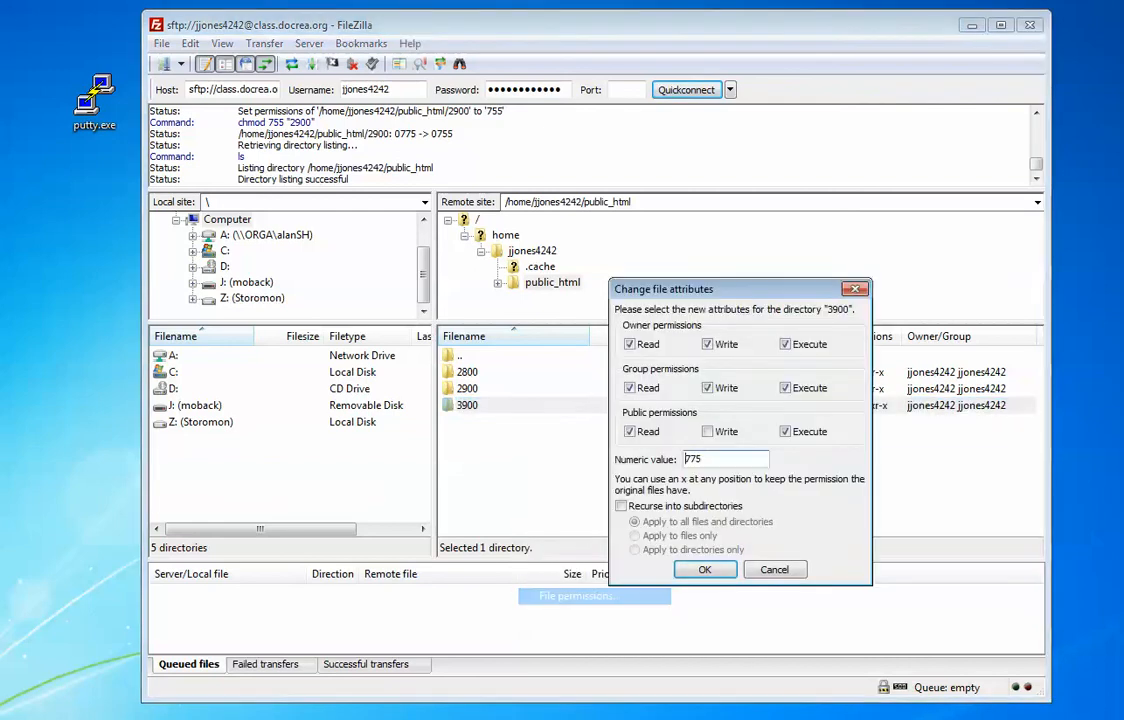
pyautogui.write('755')
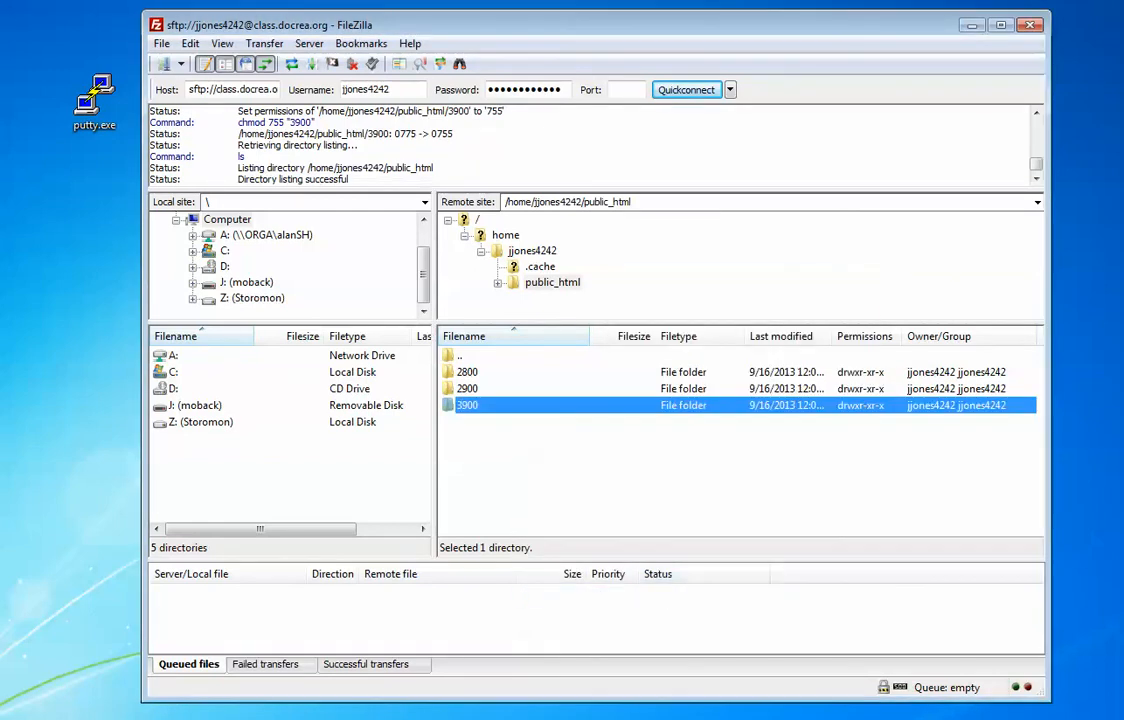
pyautogui.doubleClick(467, 372)
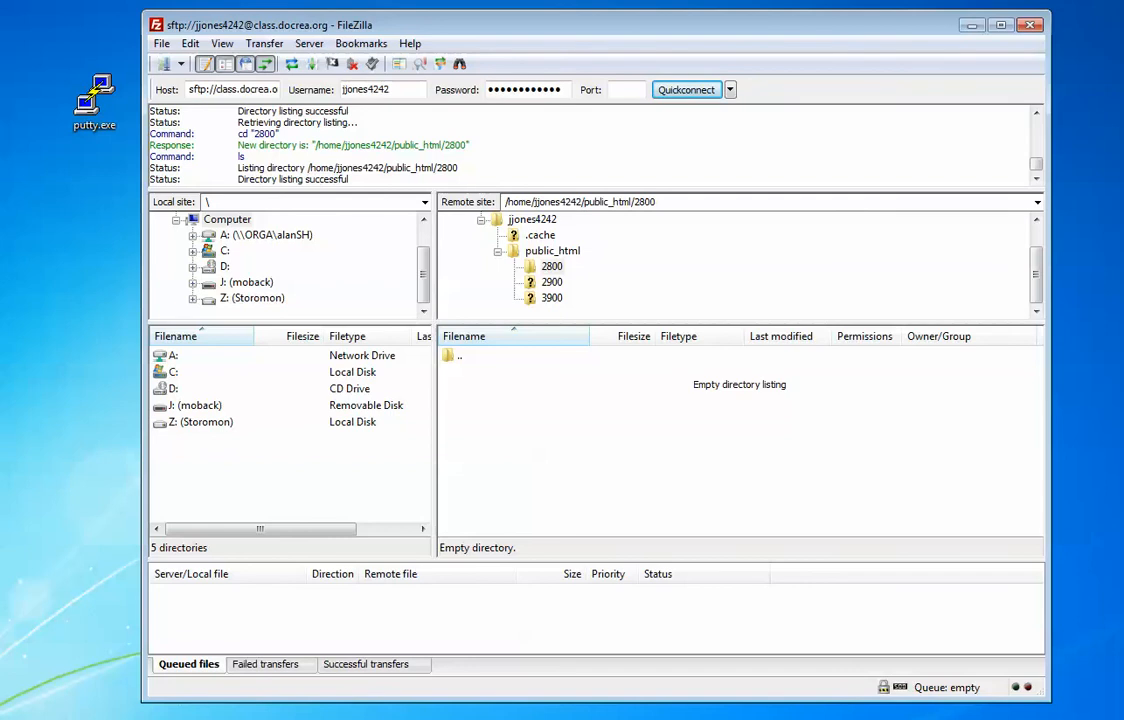
# Step: Create the remote subfolders labs, exercises and practice inside 2800
pyautogui.rightClick(548, 445)
pyautogui.click(600, 514)
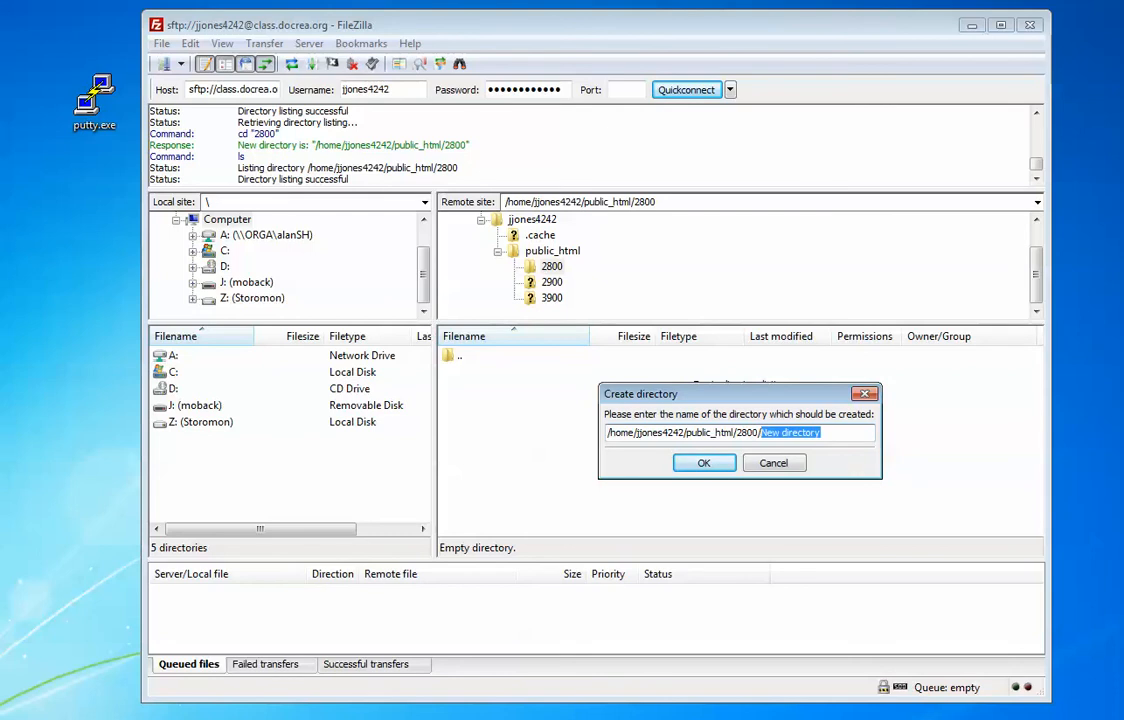
pyautogui.write('labs')
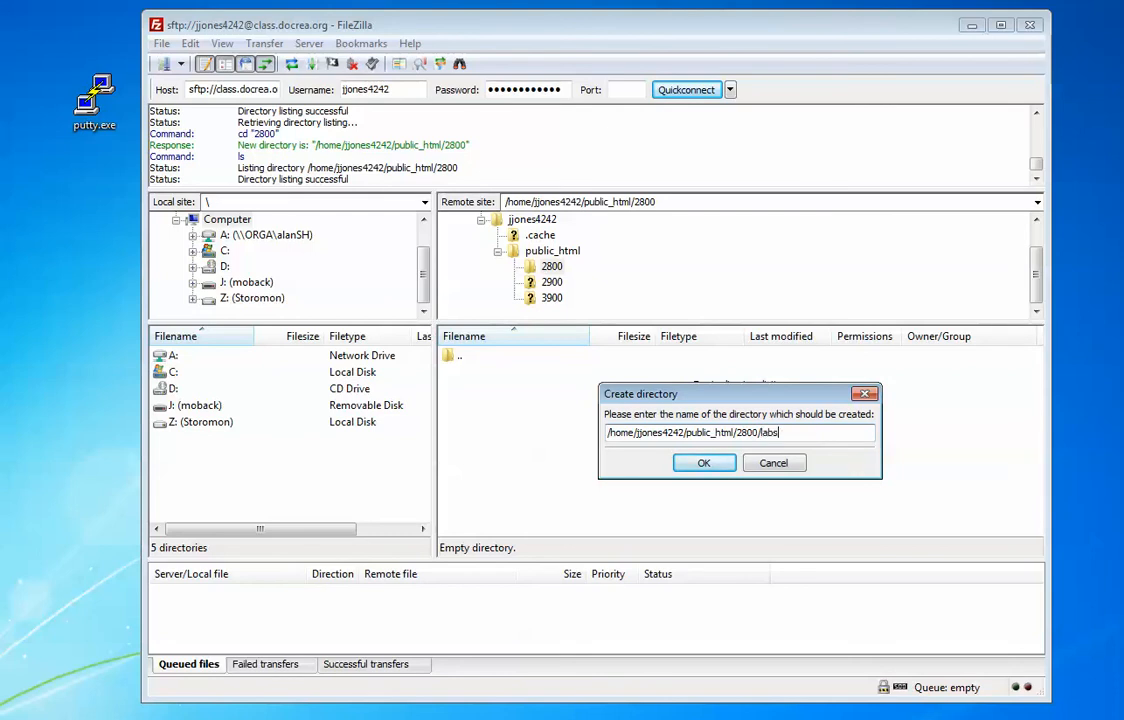
pyautogui.press('Return')
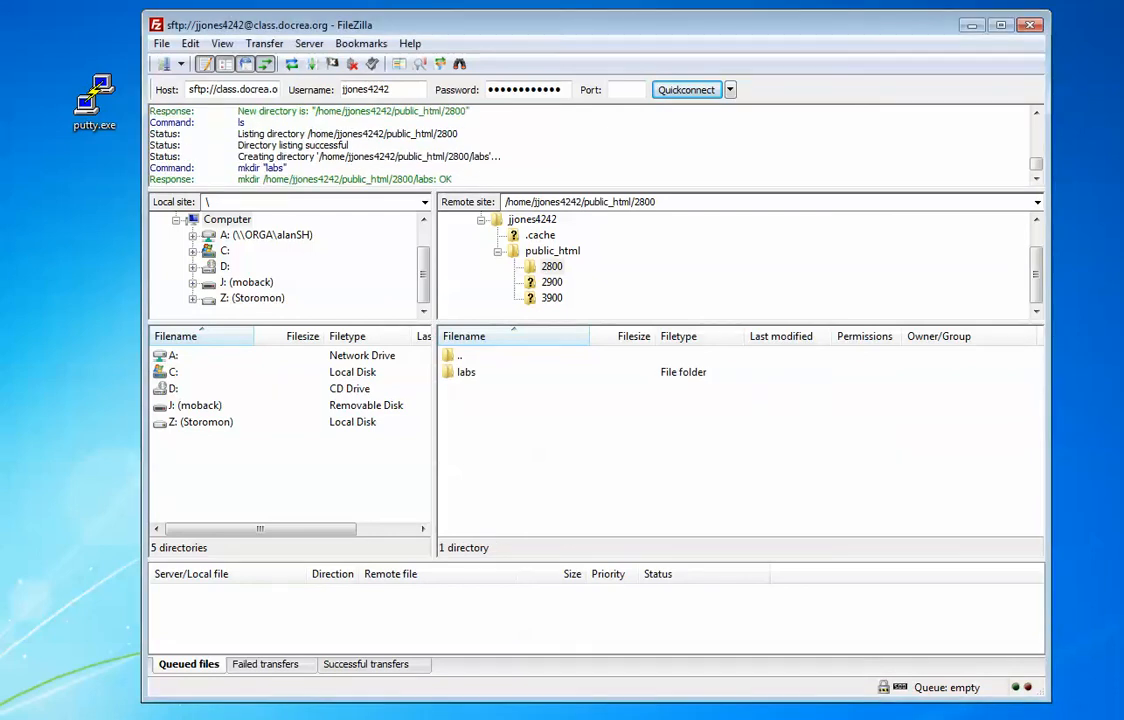
pyautogui.rightClick(503, 425)
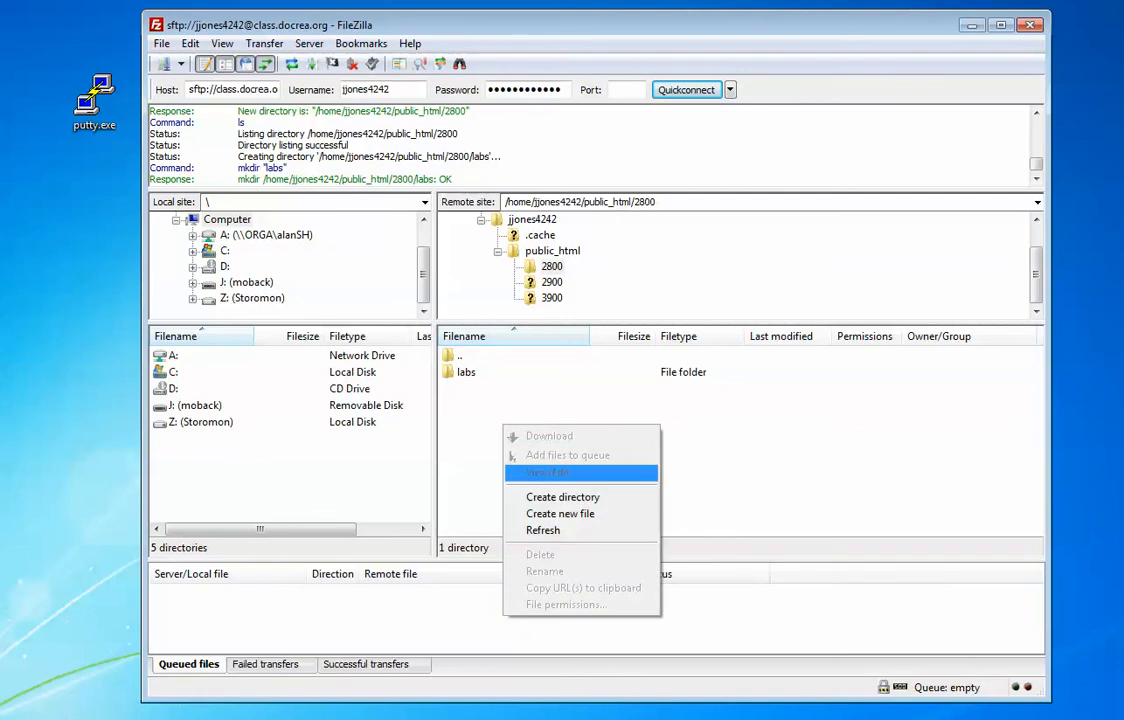
pyautogui.click(562, 497)
pyautogui.write('exe')
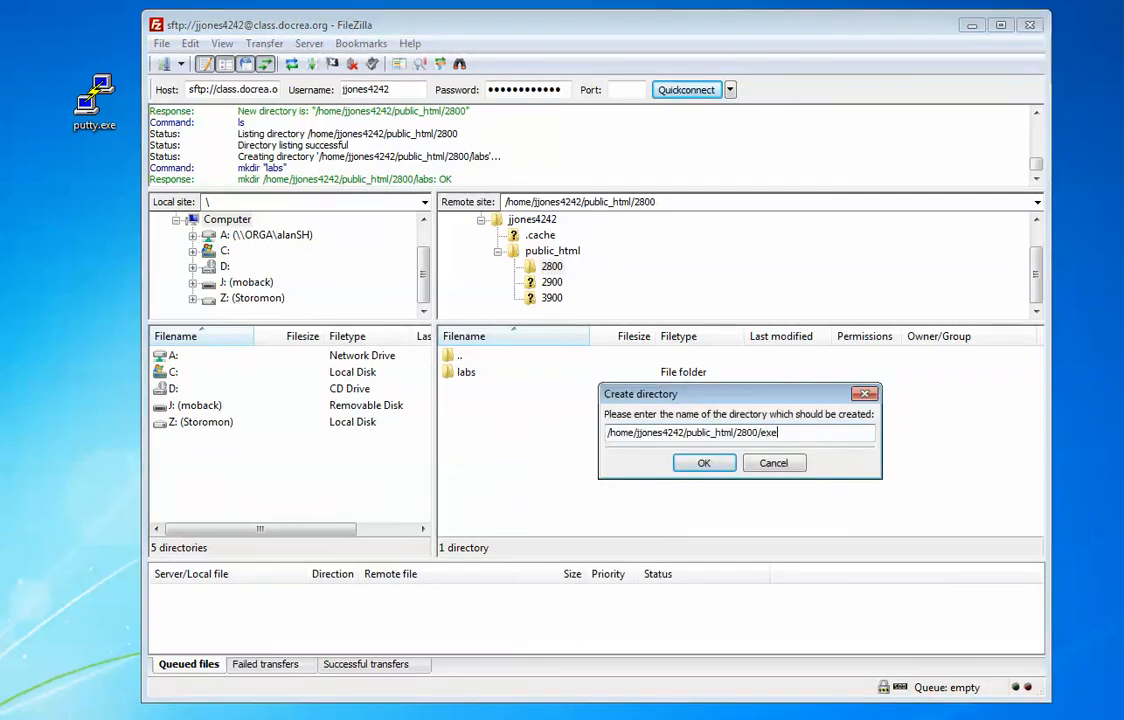
pyautogui.write('rcises')
pyautogui.press('Return')
pyautogui.rightClick(541, 478)
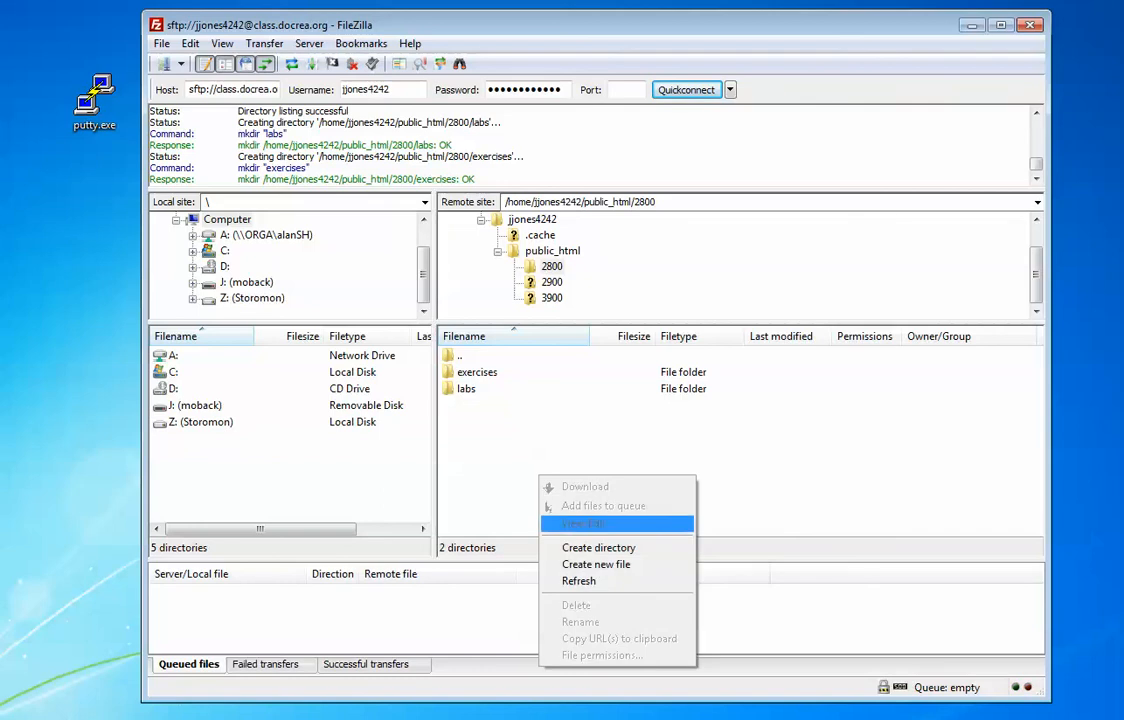
pyautogui.click(598, 547)
pyautogui.write('practice')
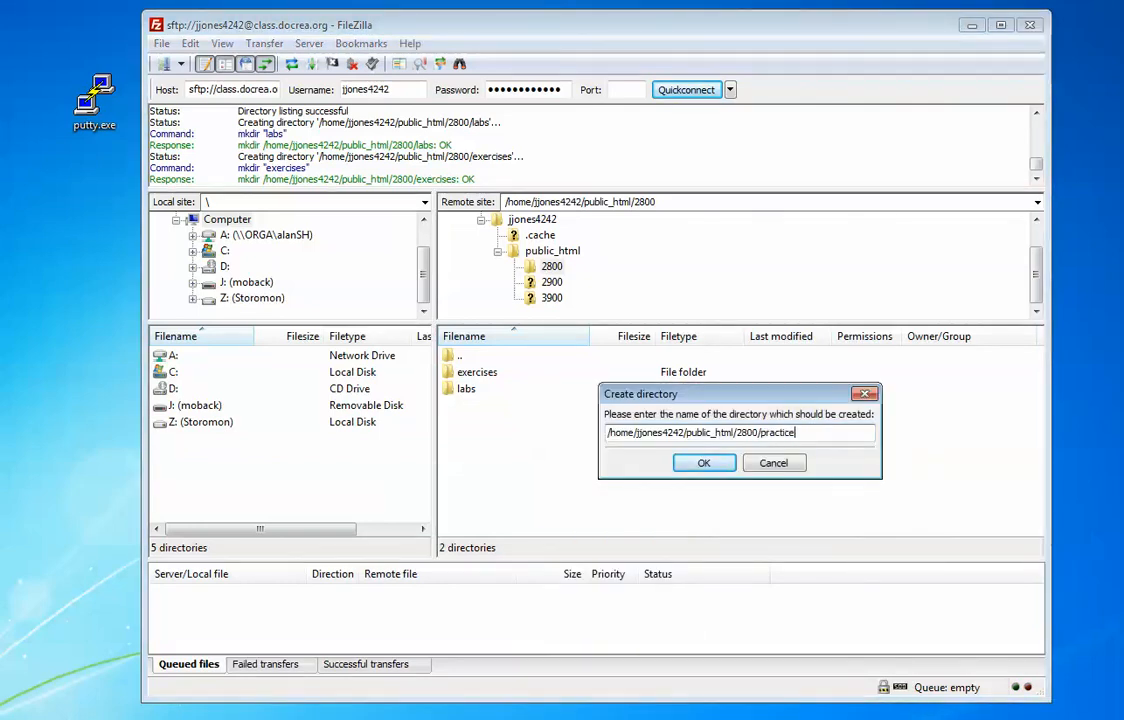
pyautogui.press('Return')
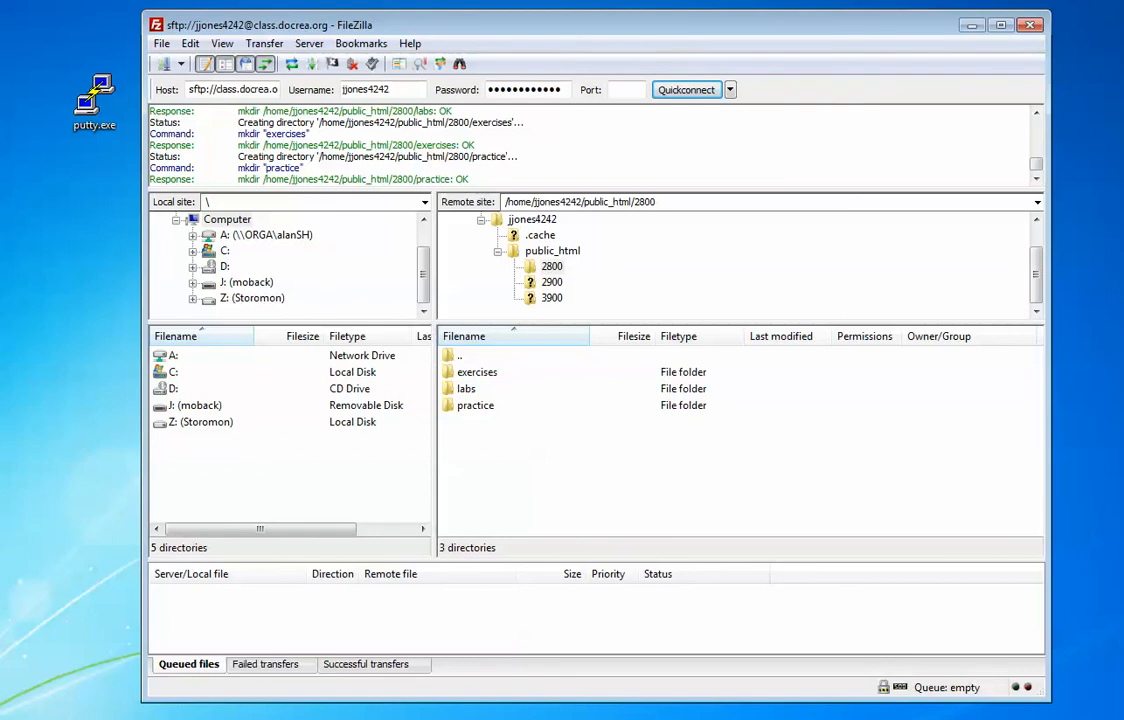
# Step: Set the exercises and labs folder permissions to 755
pyautogui.rightClick(482, 371)
pyautogui.click(537, 570)
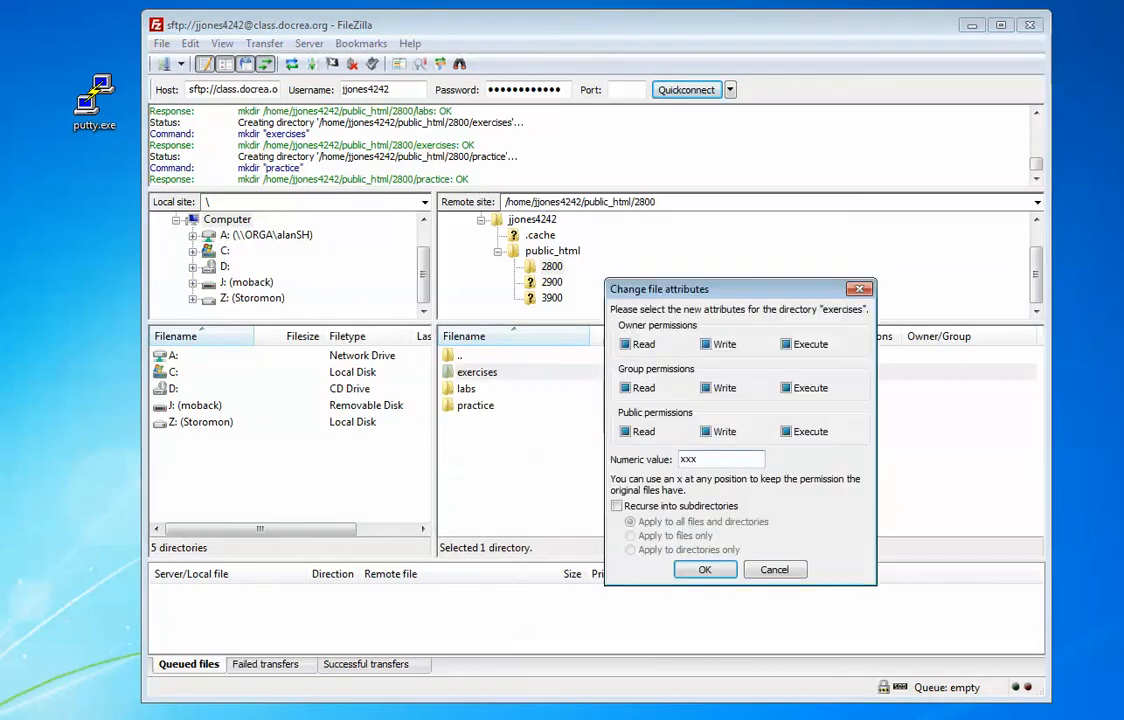
pyautogui.doubleClick(683, 459)
pyautogui.write('755')
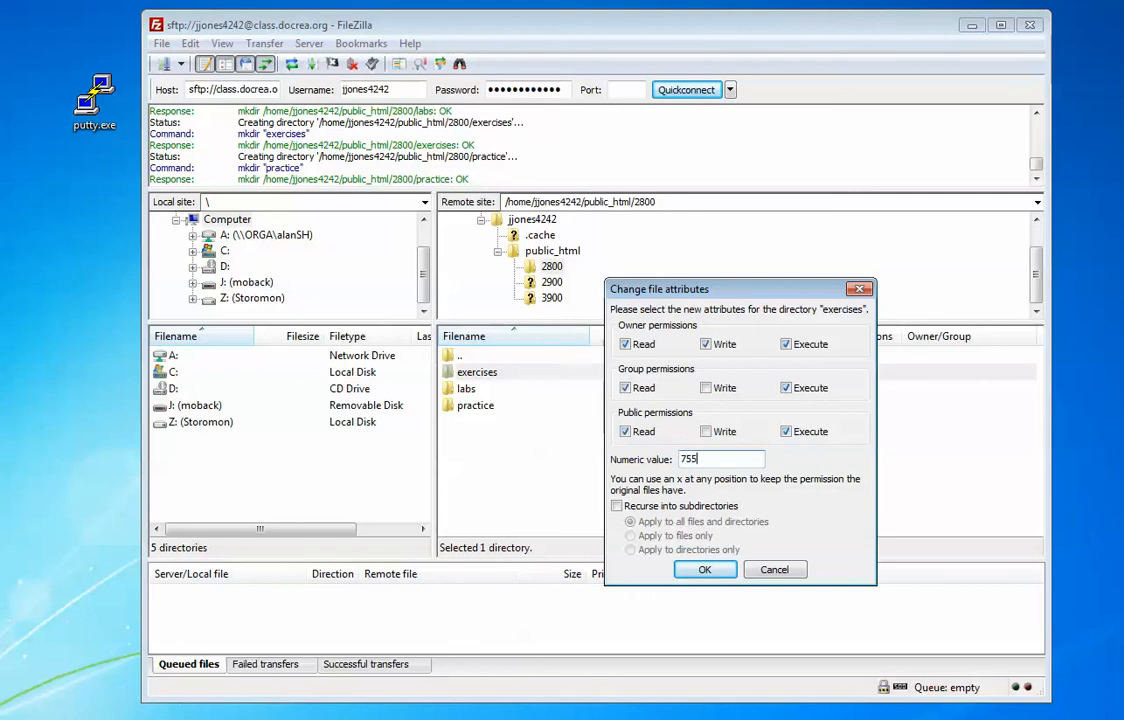
pyautogui.press('Return')
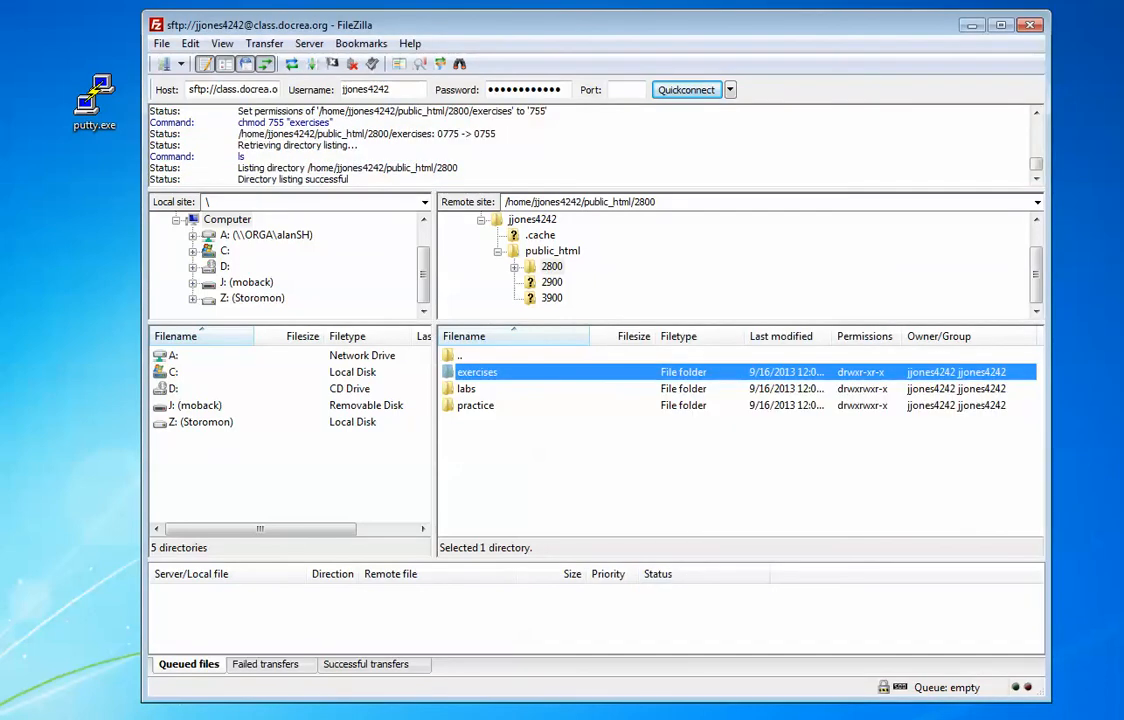
pyautogui.rightClick(445, 388)
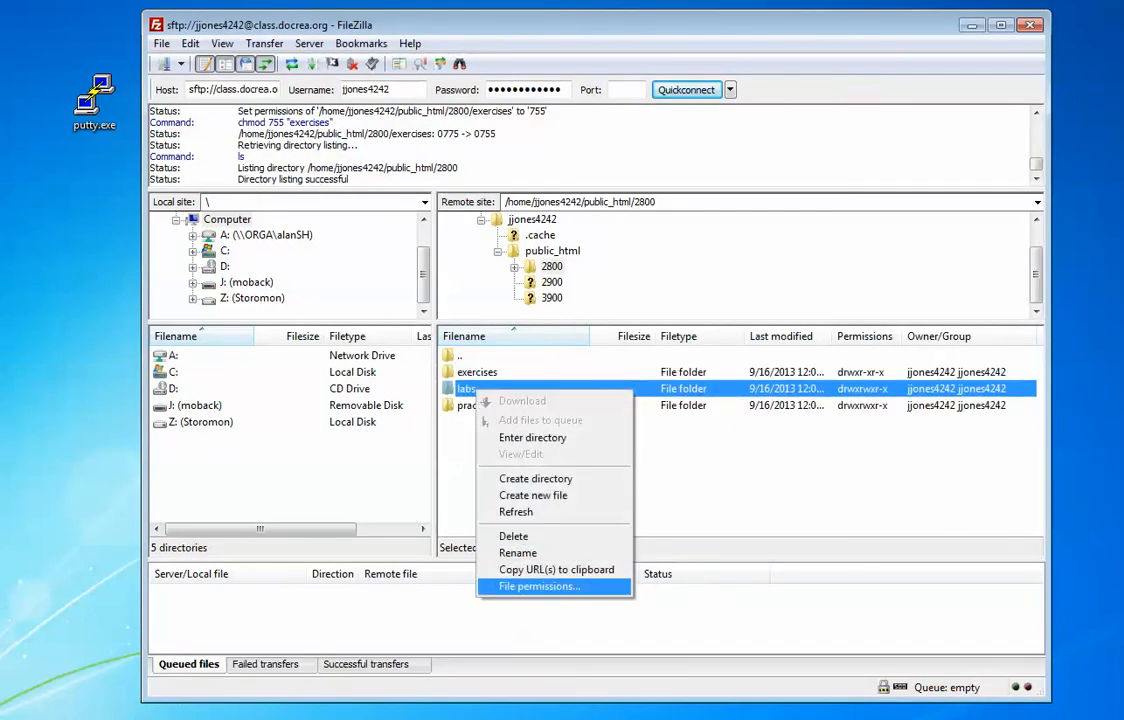
pyautogui.click(527, 585)
pyautogui.press('BackSpace')
pyautogui.press('BackSpace')
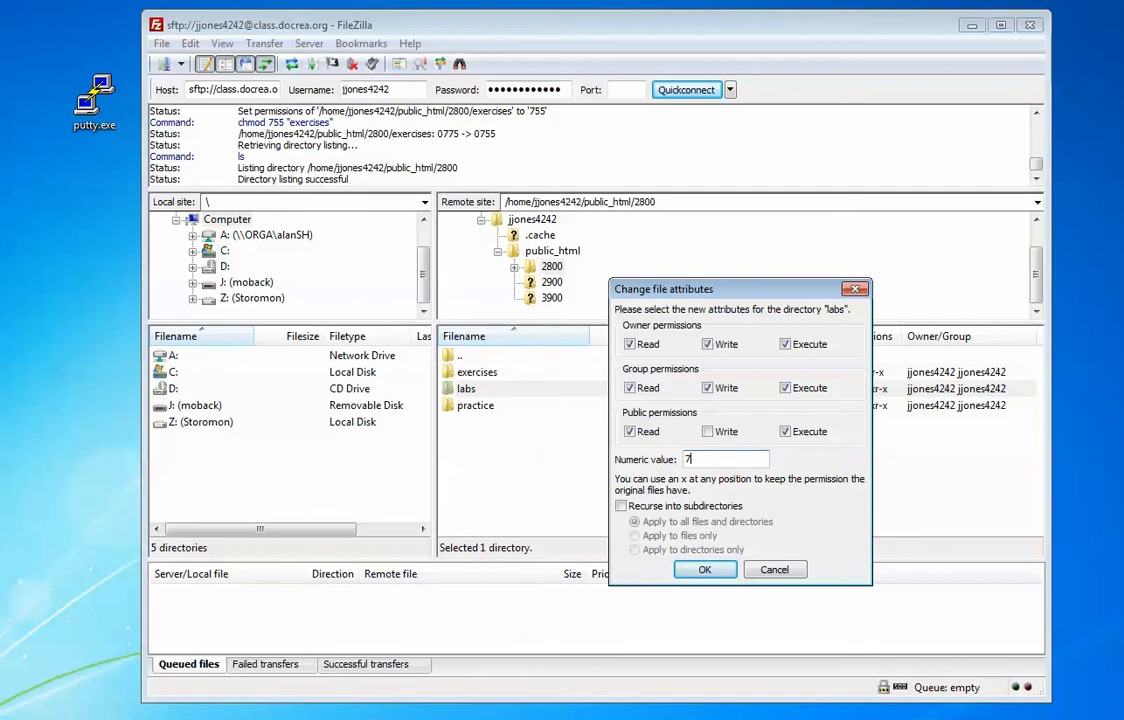
pyautogui.write('55')
pyautogui.press('Return')
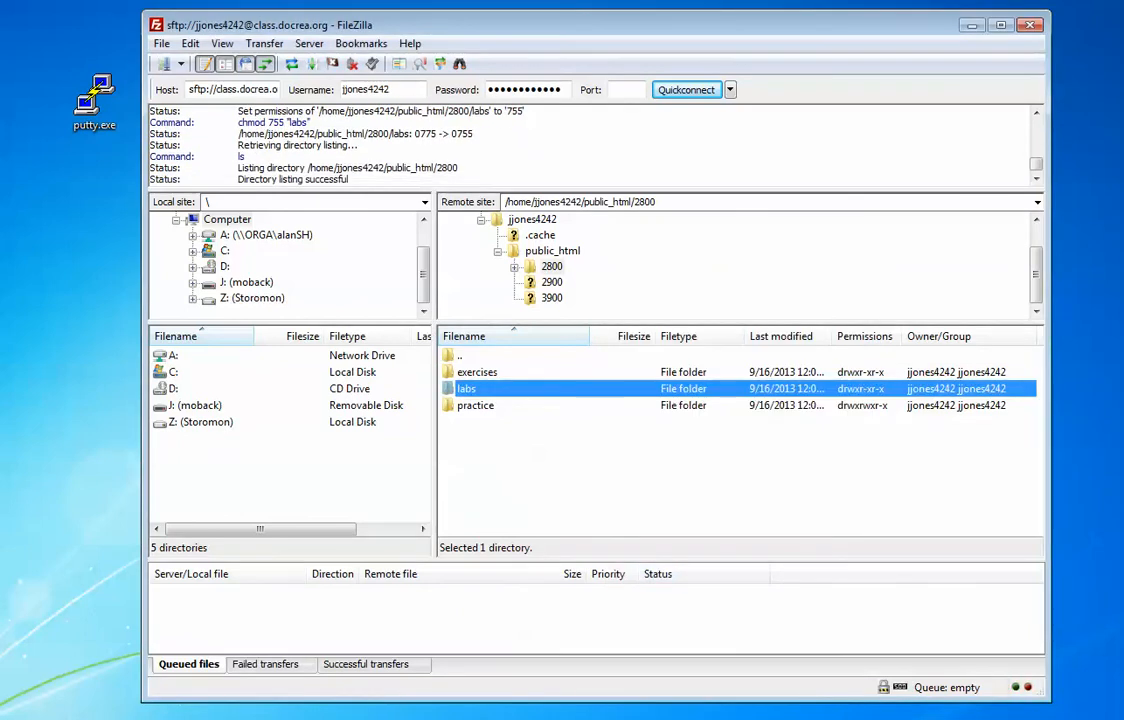
# Step: Set the practice folder to 755 and open the empty labs folder
pyautogui.rightClick(494, 408)
pyautogui.click(557, 606)
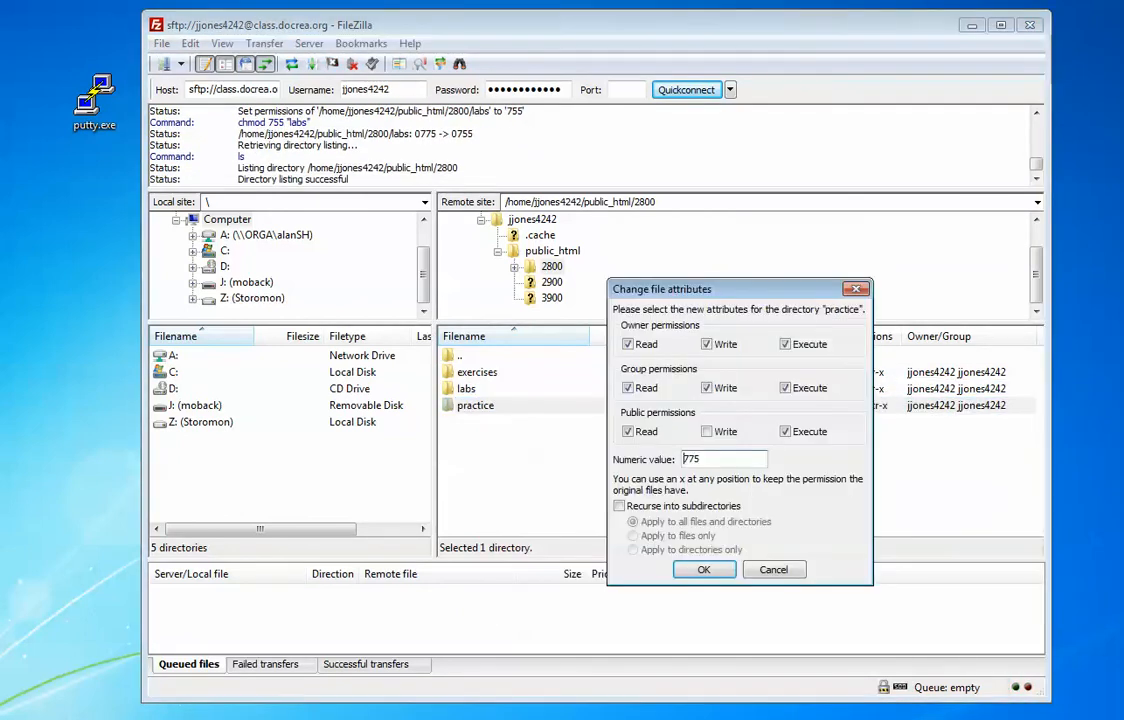
pyautogui.write('755')
pyautogui.press('Return')
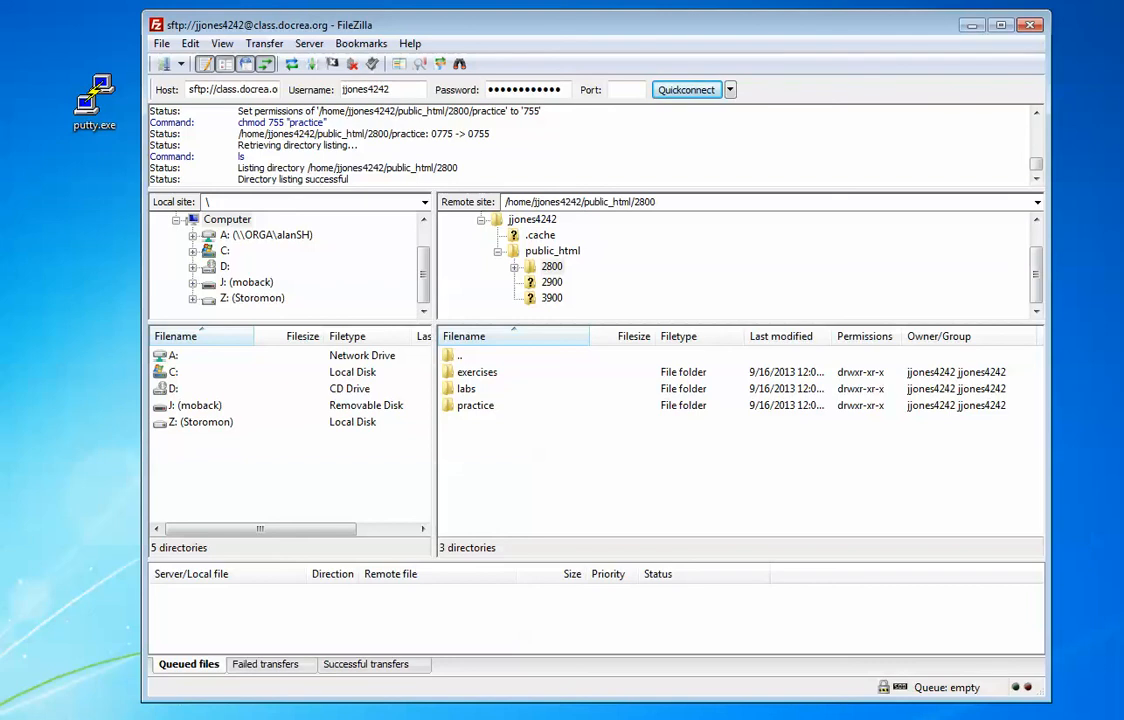
pyautogui.doubleClick(466, 388)
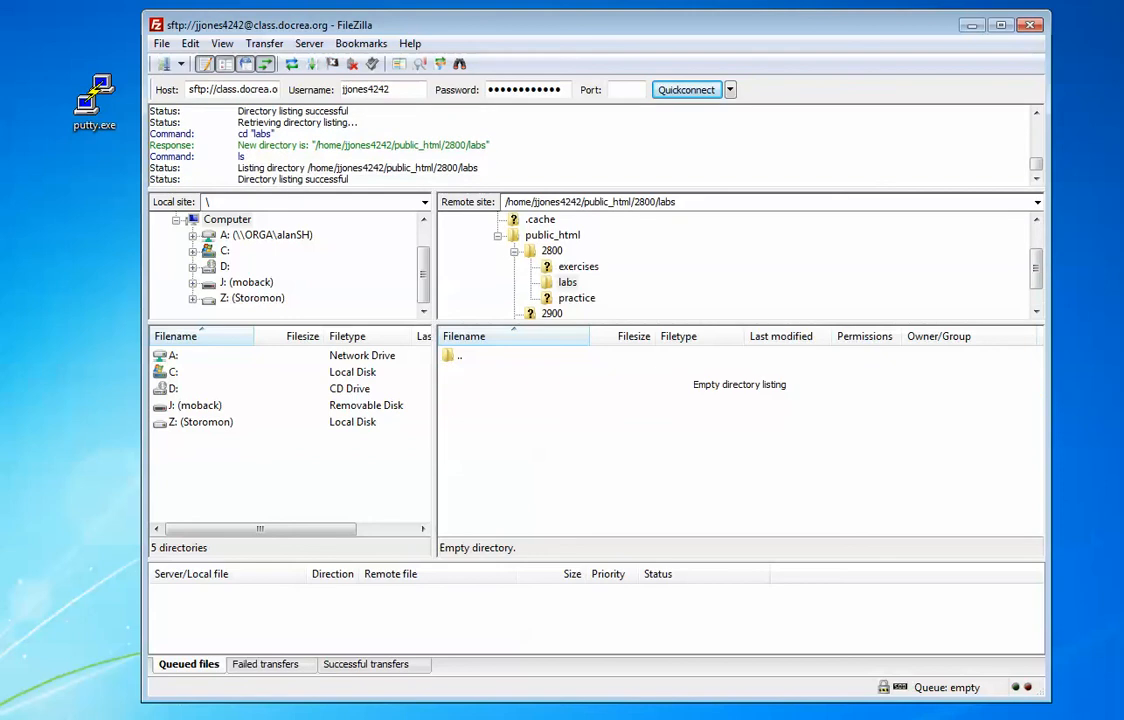
pyautogui.rightClick(512, 430)
# Step: Create a folder named lab1 inside labs
pyautogui.click(571, 500)
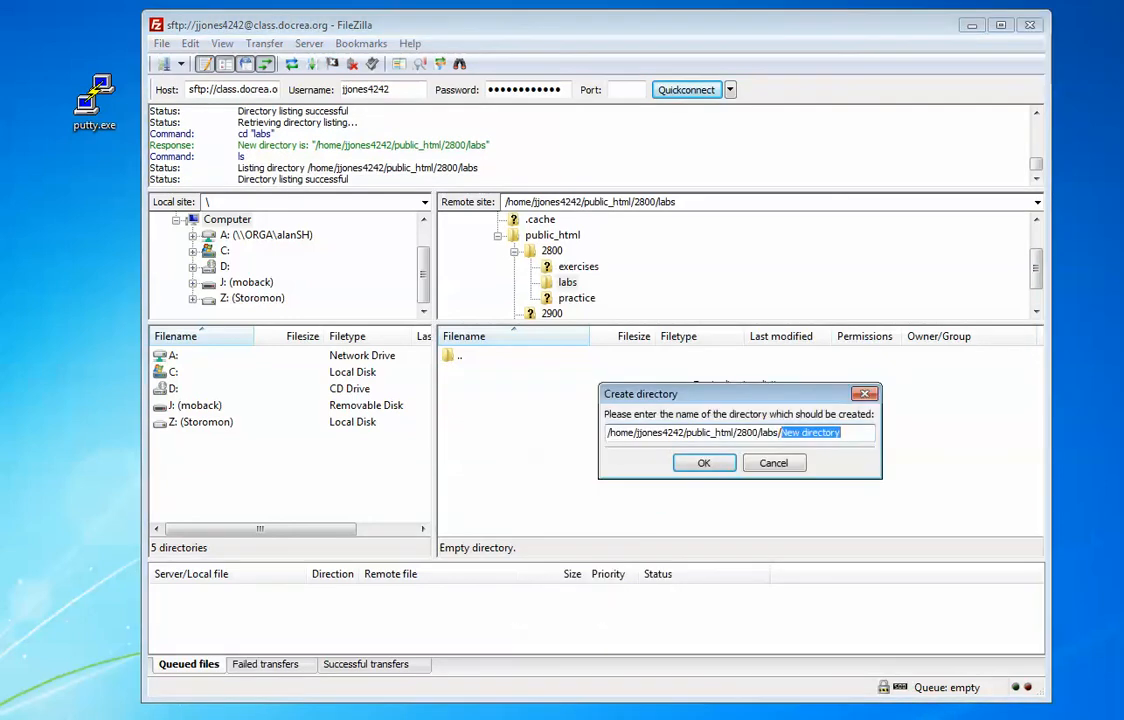
pyautogui.write('lab1')
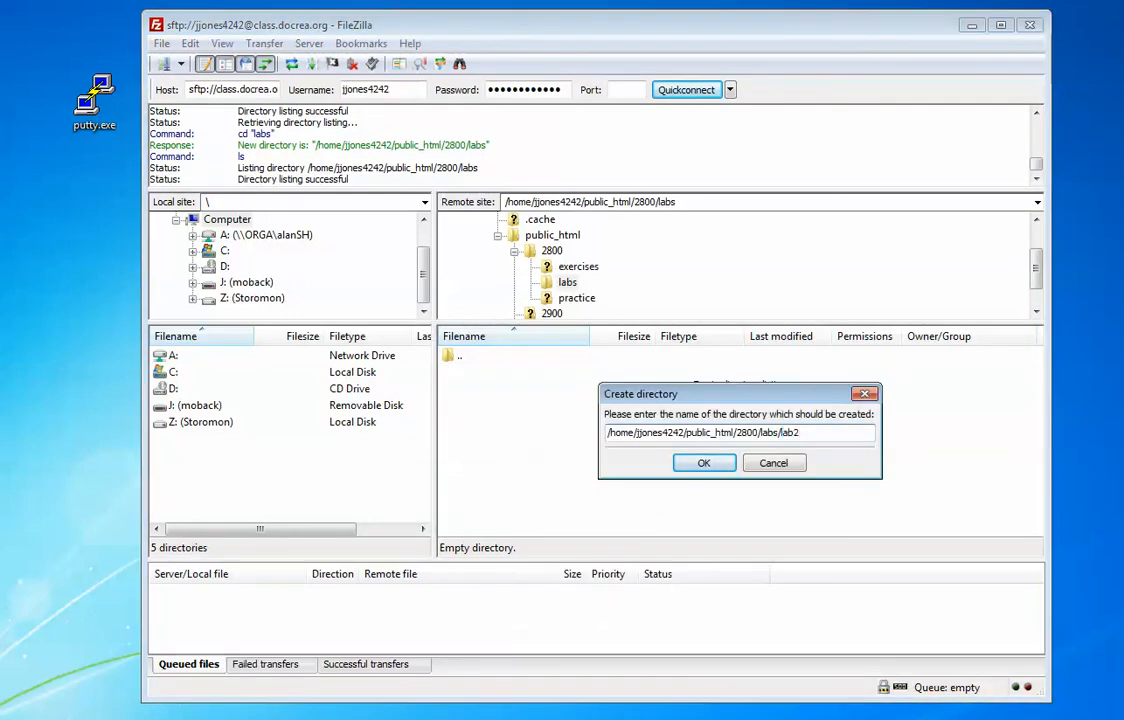
pyautogui.press('Return')
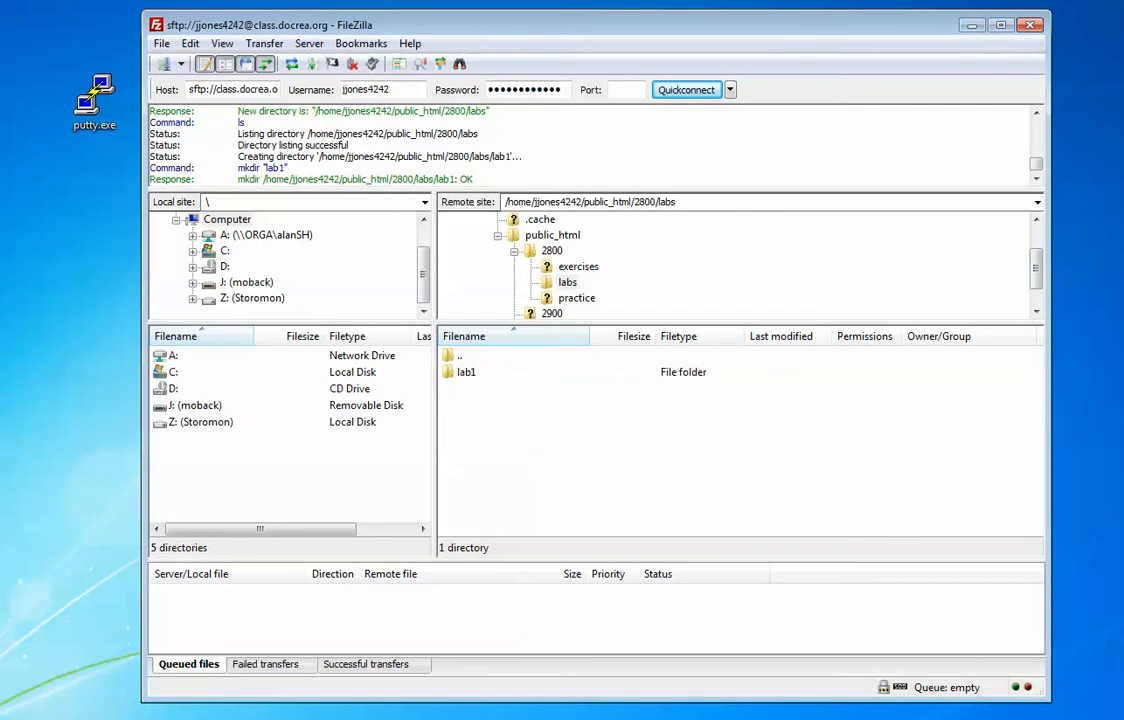
# Step: Set lab1's permissions to 755 and open it
pyautogui.rightClick(446, 372)
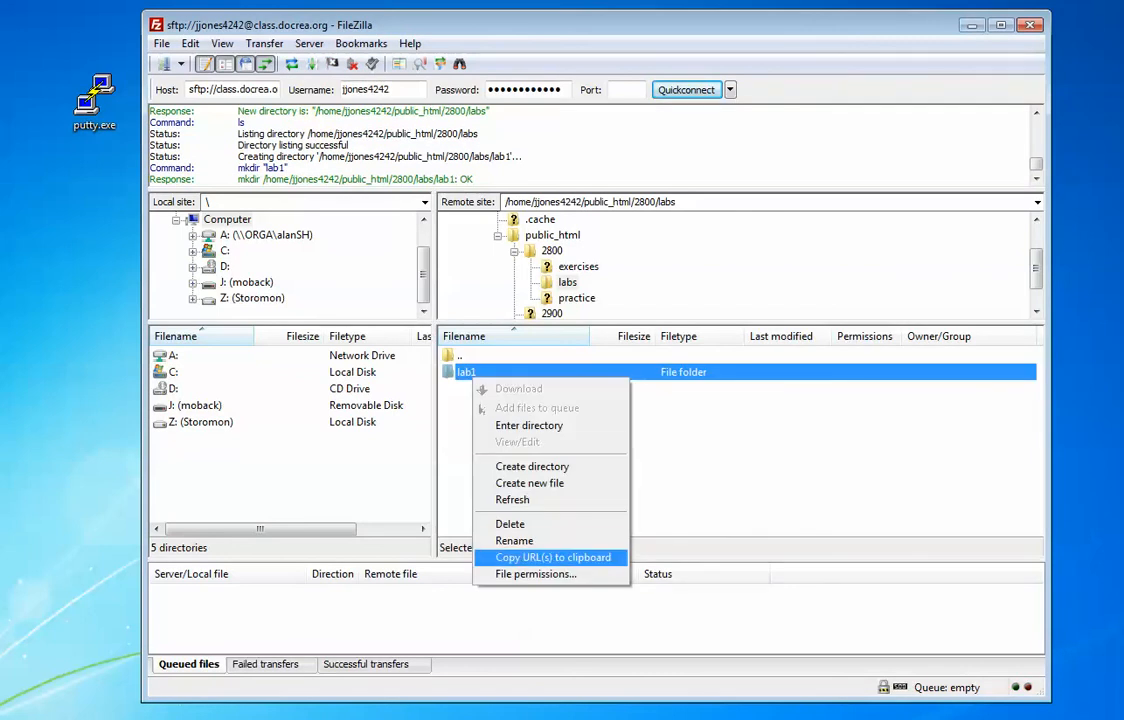
pyautogui.click(540, 572)
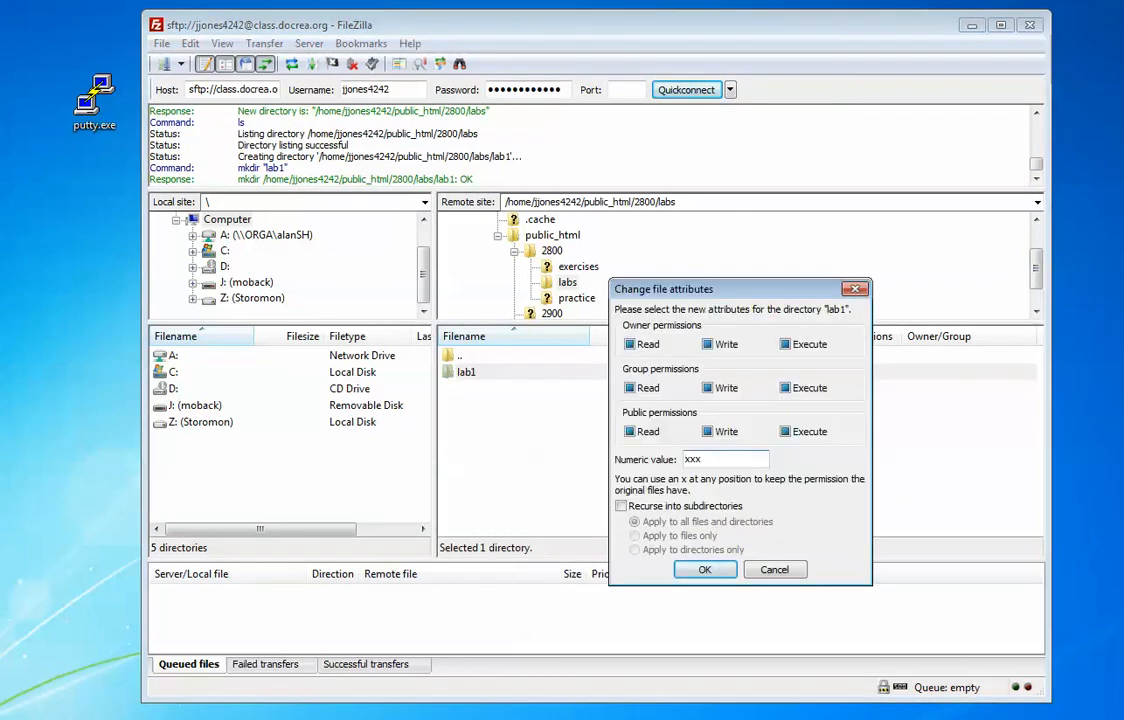
pyautogui.doubleClick(686, 458)
pyautogui.write('755')
pyautogui.press('Return')
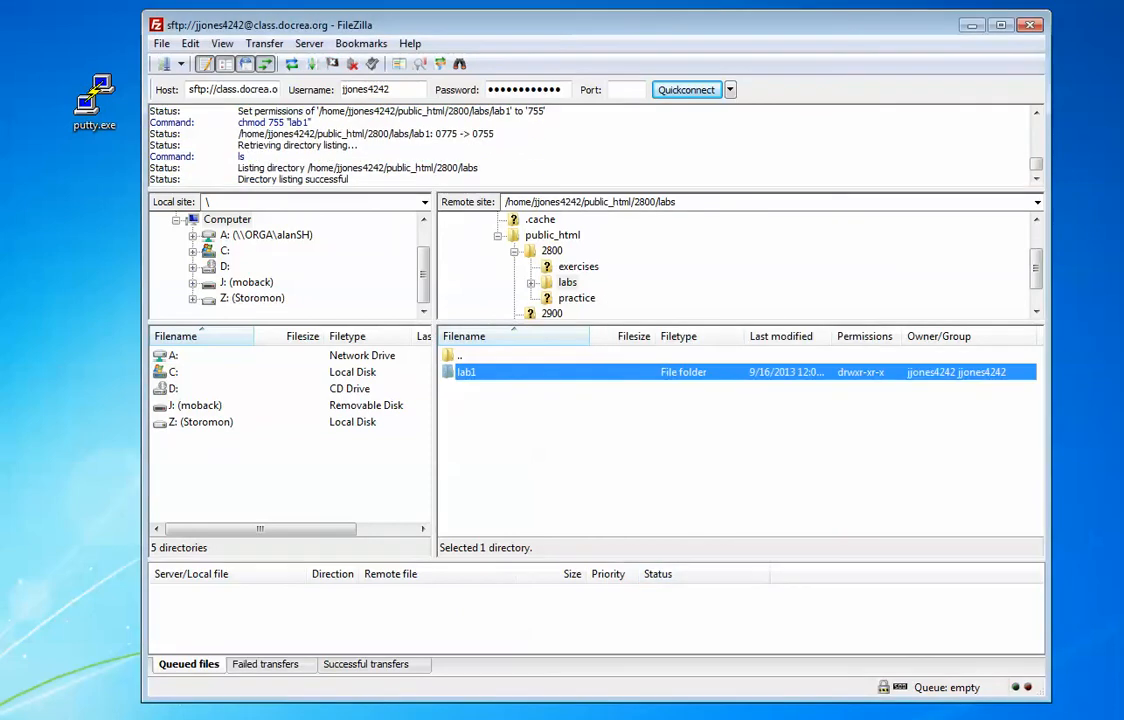
pyautogui.press('Return')
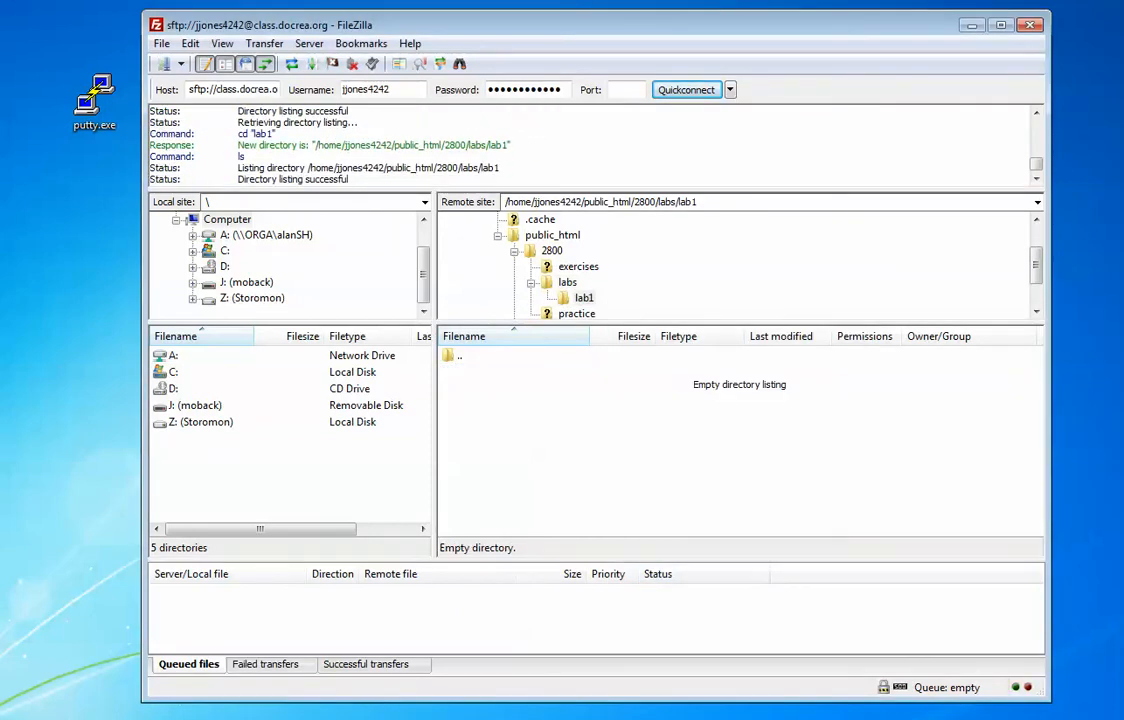
# Step: Create an empty file named index.php in the lab1 folder
pyautogui.rightClick(596, 424)
pyautogui.click(640, 514)
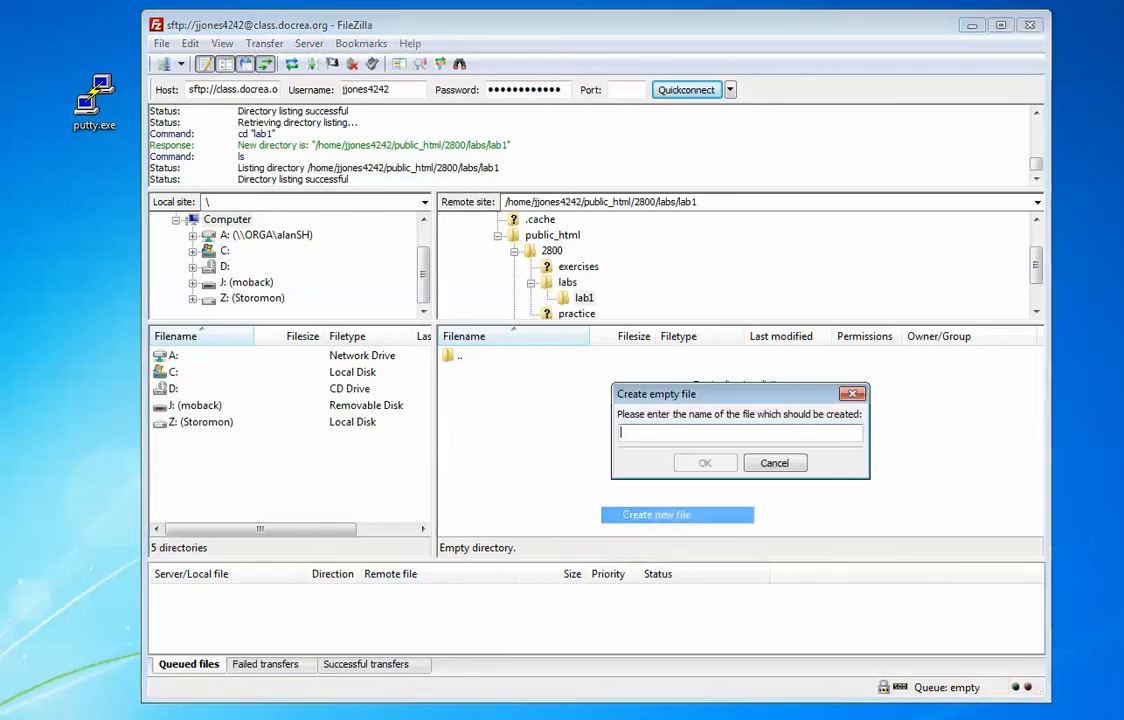
pyautogui.write('index.')
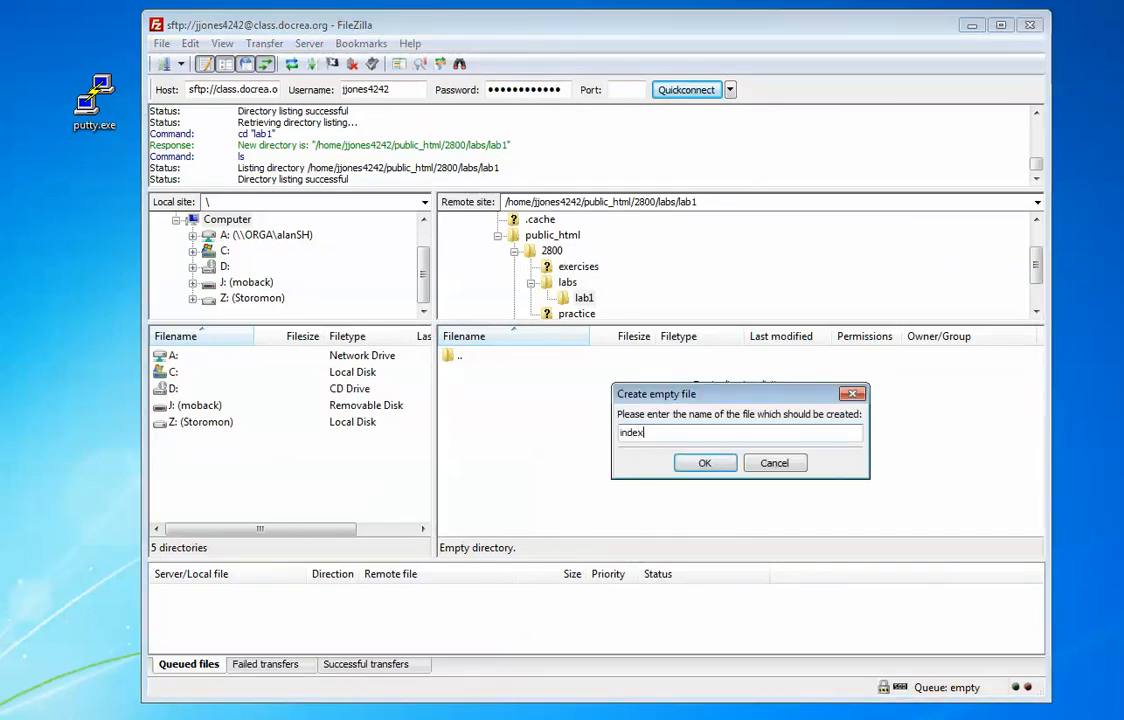
pyautogui.write('php')
pyautogui.press('BackSpace')
pyautogui.press('BackSpace')
pyautogui.press('BackSpace')
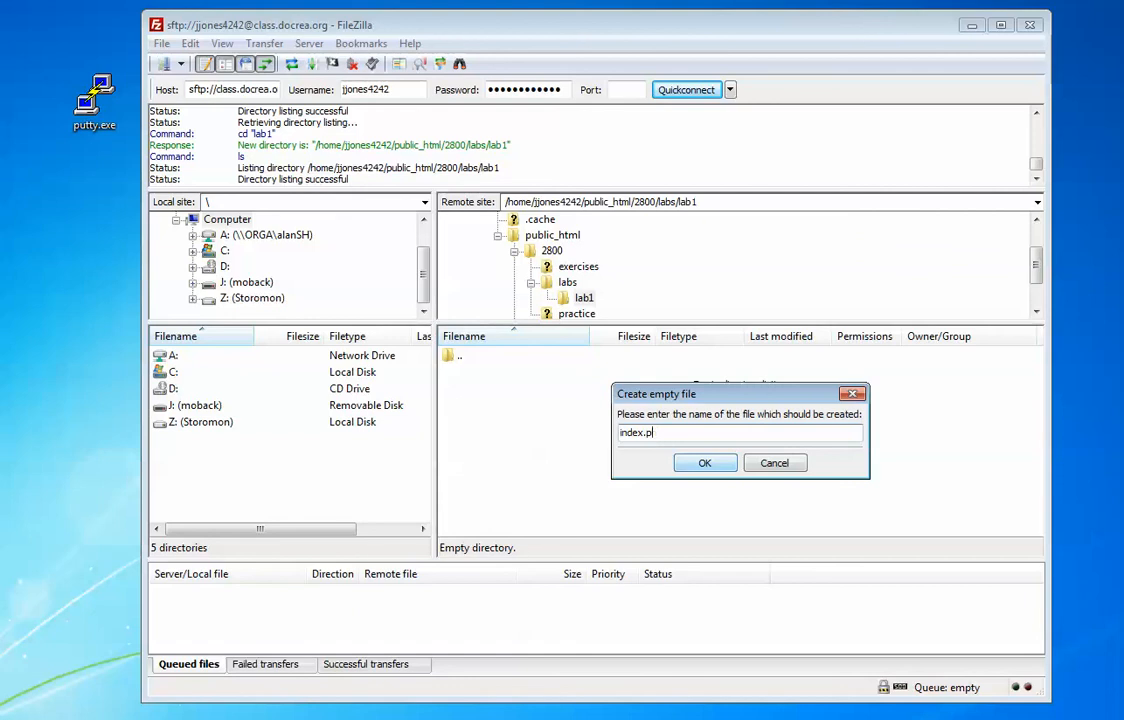
pyautogui.write('html')
pyautogui.press('BackSpace')
pyautogui.press('BackSpace')
pyautogui.press('BackSpace')
pyautogui.press('BackSpace')
pyautogui.write('shtml')
pyautogui.press('BackSpace')
pyautogui.press('BackSpace')
pyautogui.press('BackSpace')
pyautogui.press('BackSpace')
pyautogui.press('BackSpace')
pyautogui.write('php')
pyautogui.press('Return')
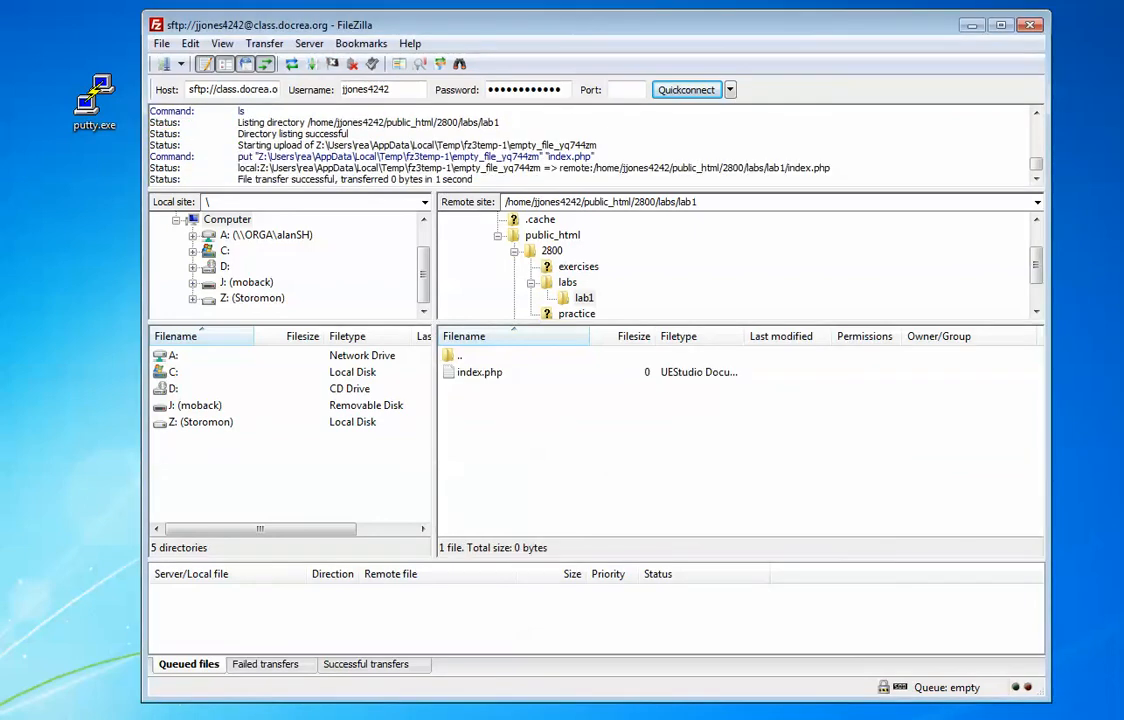
# Step: Set index.php's permissions to 644 (-rw-r--r--)
pyautogui.rightClick(474, 371)
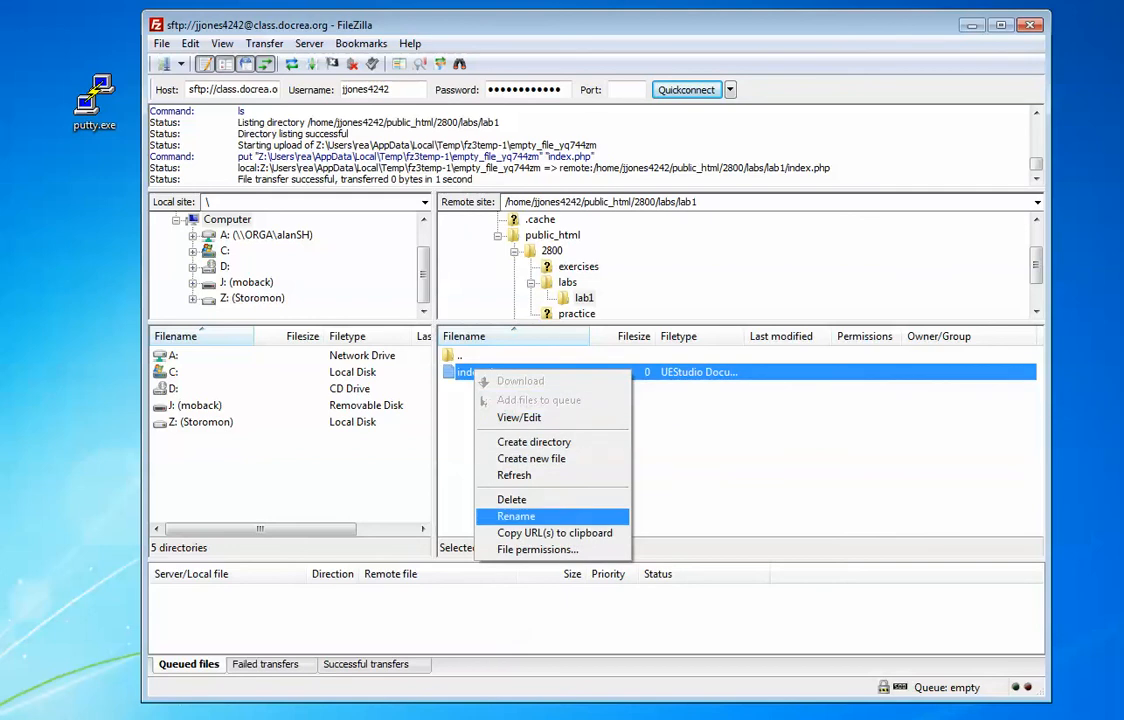
pyautogui.click(537, 549)
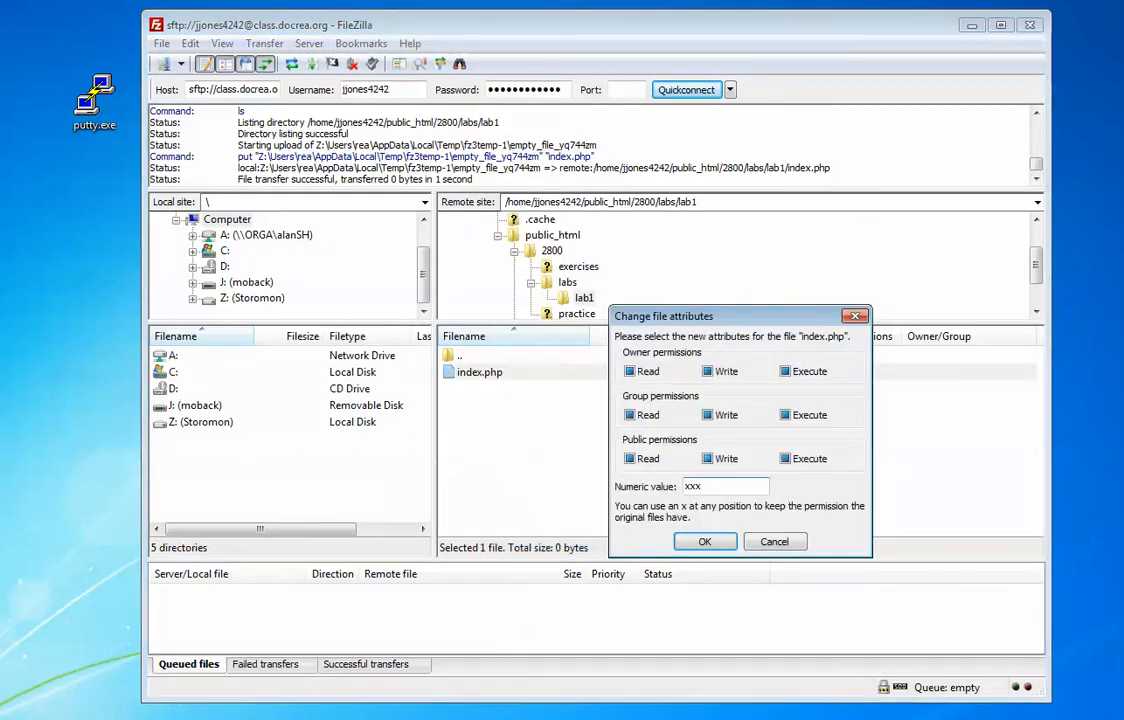
pyautogui.doubleClick(685, 486)
pyautogui.write('644')
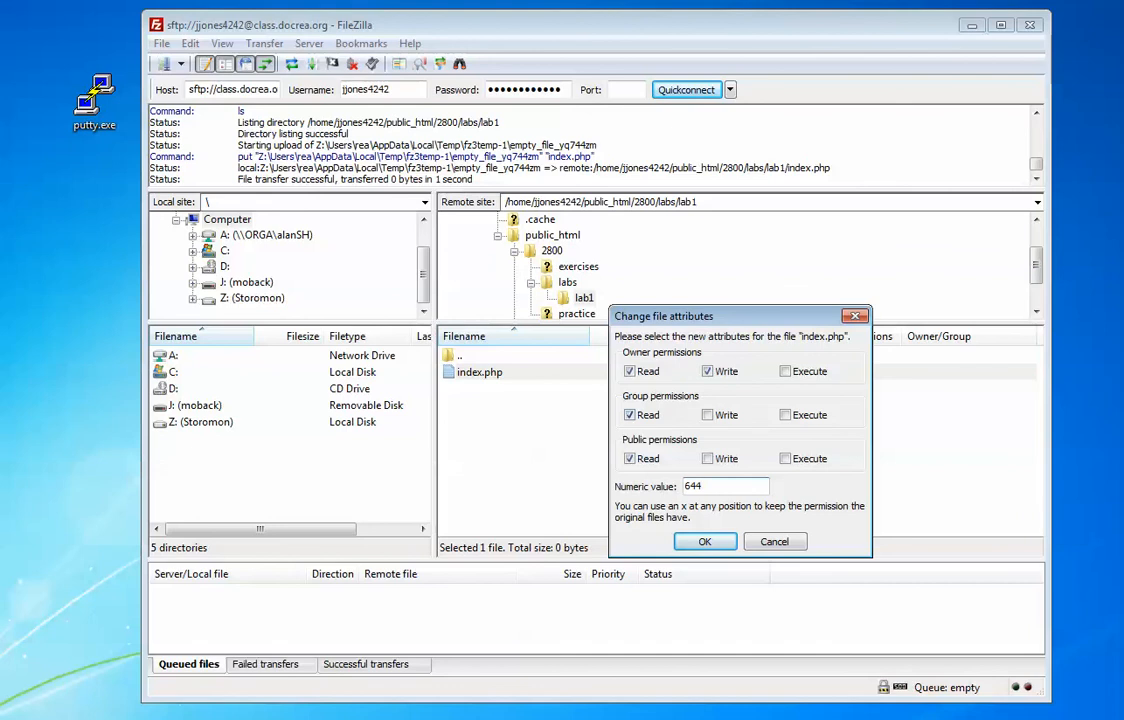
pyautogui.press('Return')
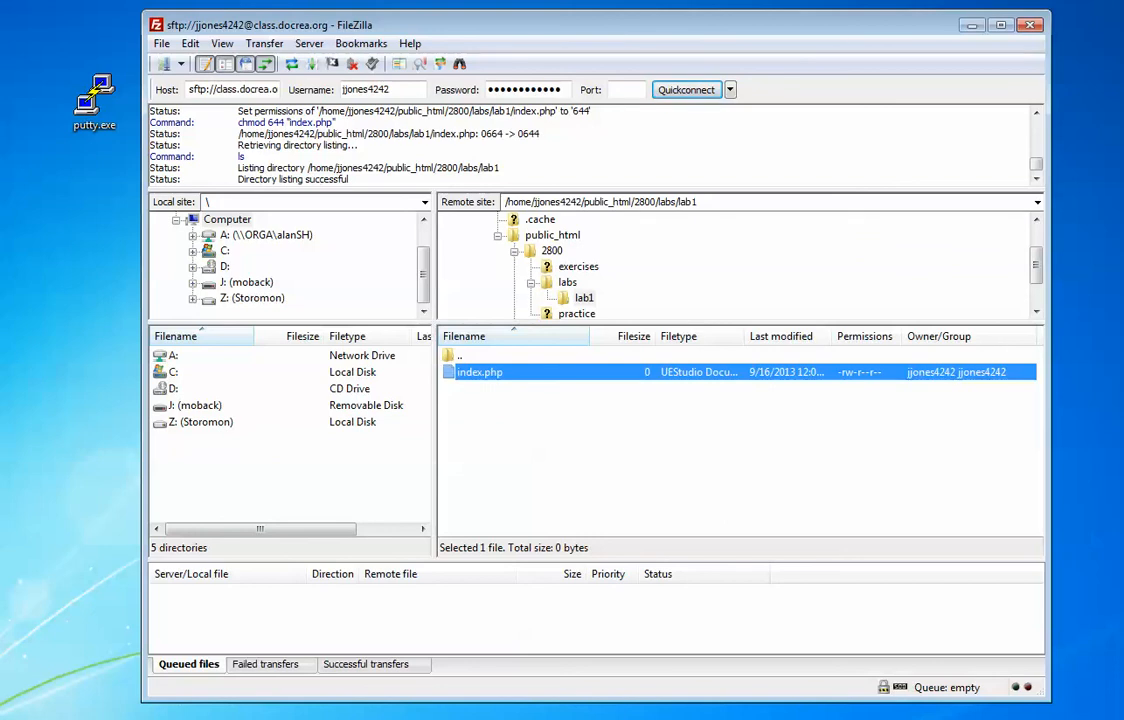
# Step: Browse the exercises and practice folders, then return to 2800/labs/lab1 and select index.php
pyautogui.click(578, 266)
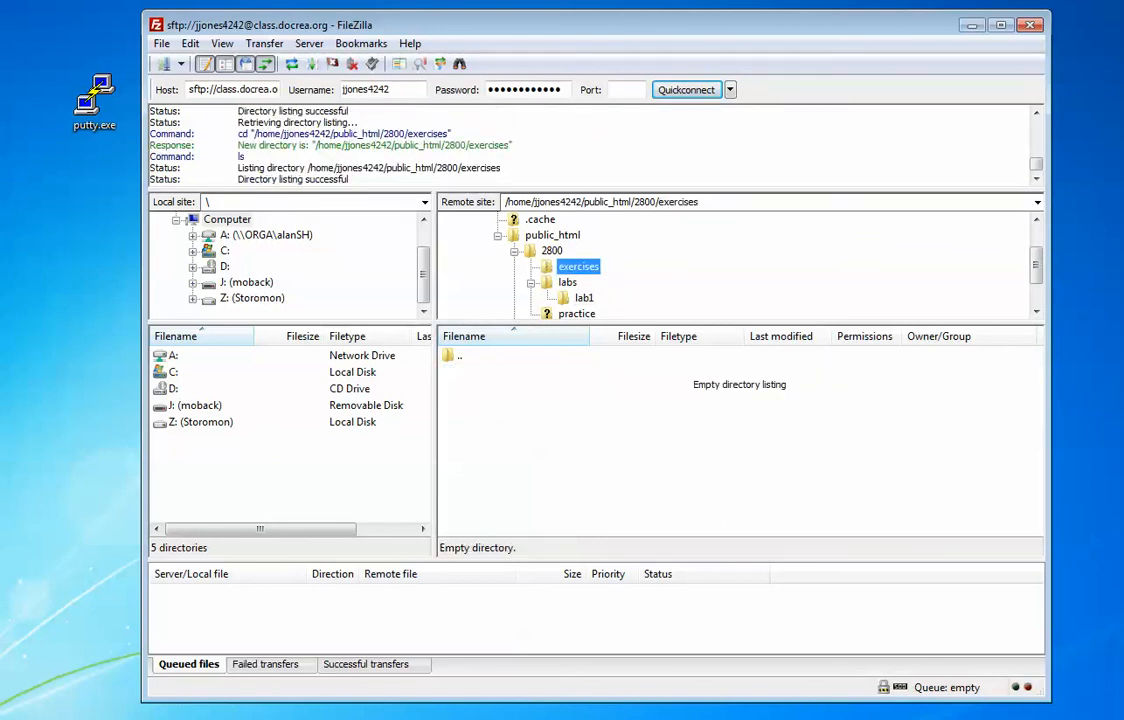
pyautogui.click(576, 313)
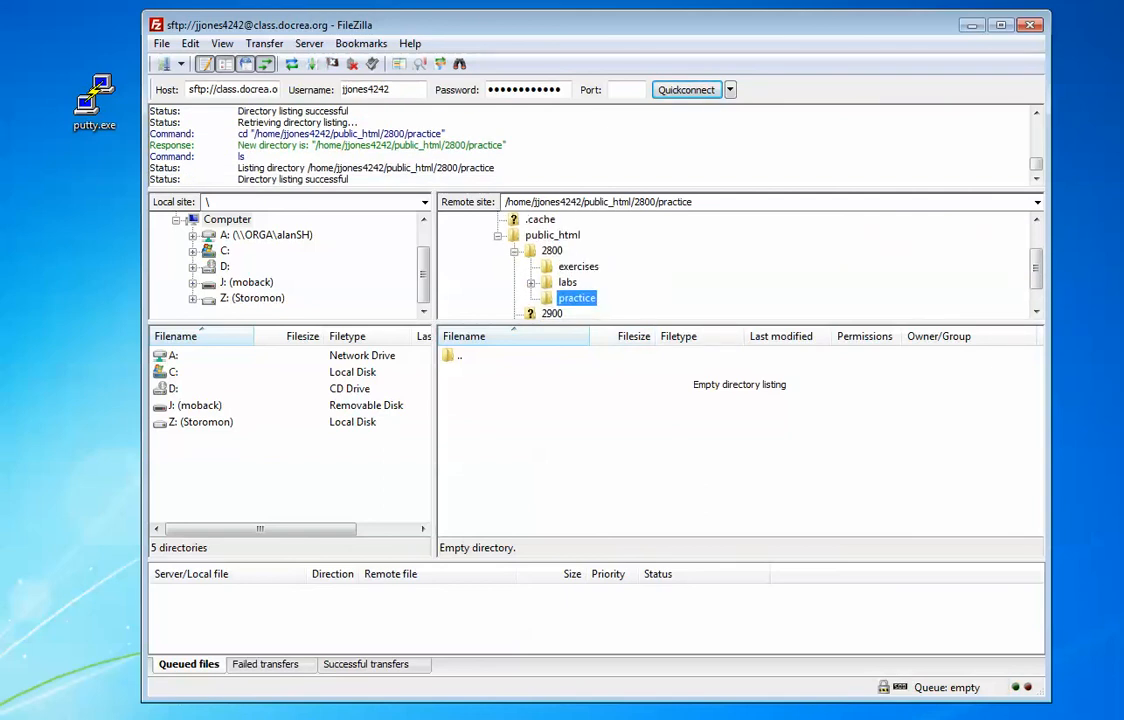
pyautogui.click(552, 251)
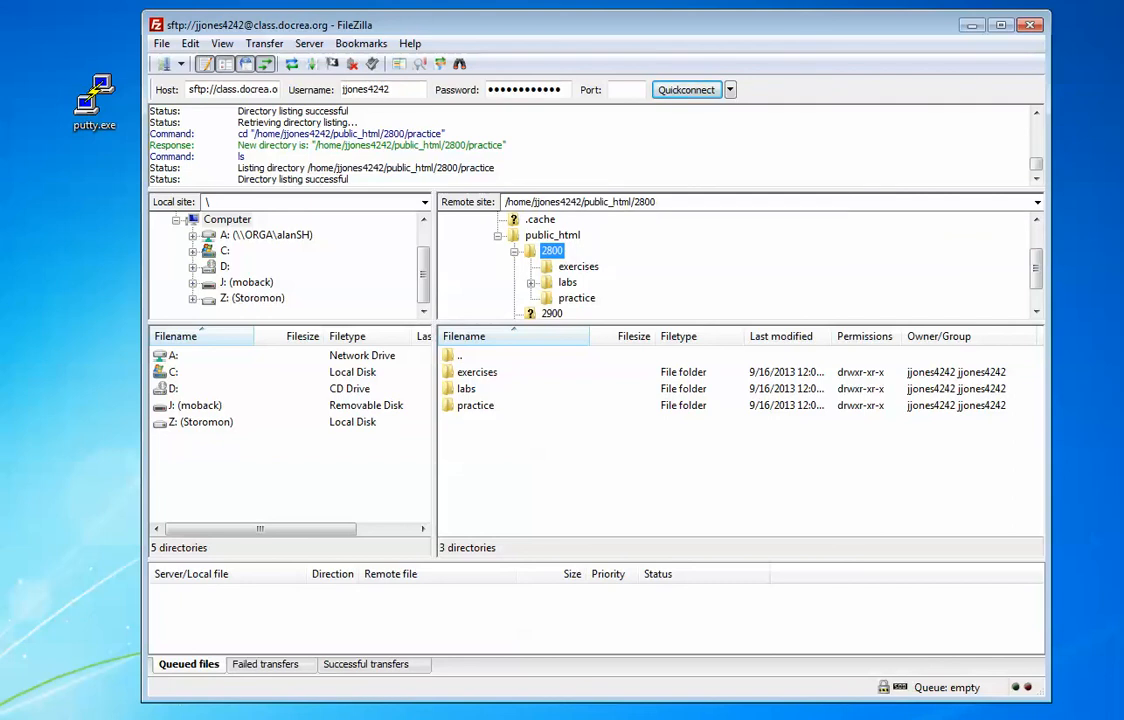
pyautogui.click(531, 283)
pyautogui.click(584, 298)
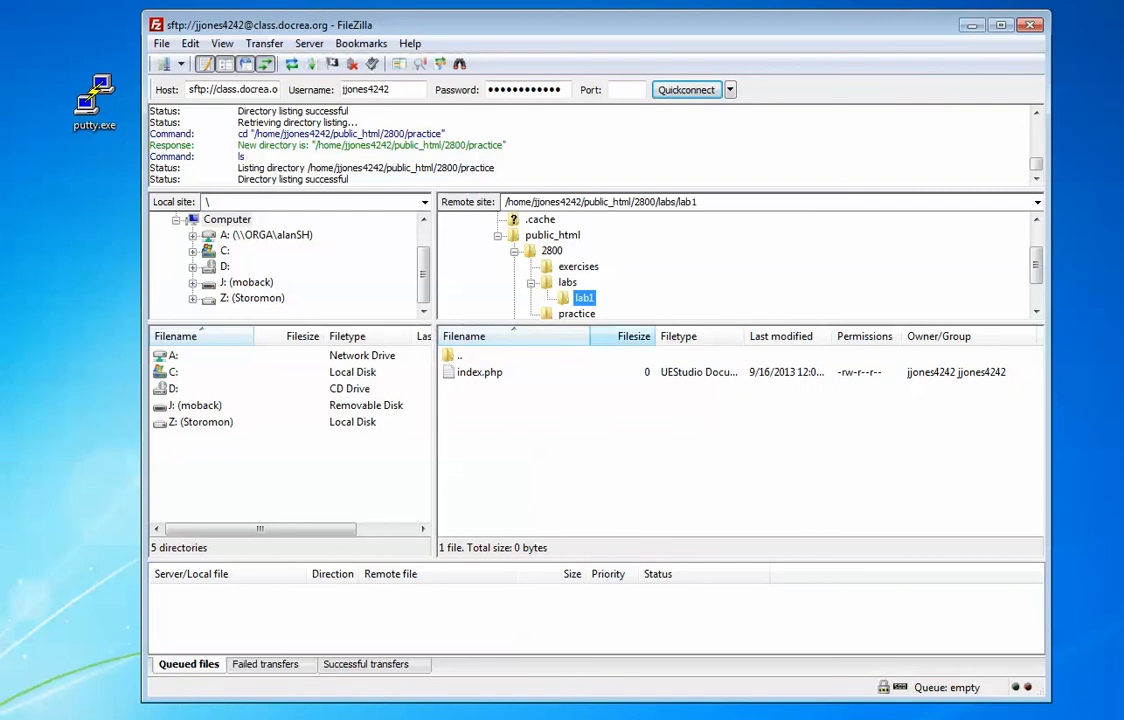
pyautogui.click(480, 372)
pyautogui.rightClick(489, 375)
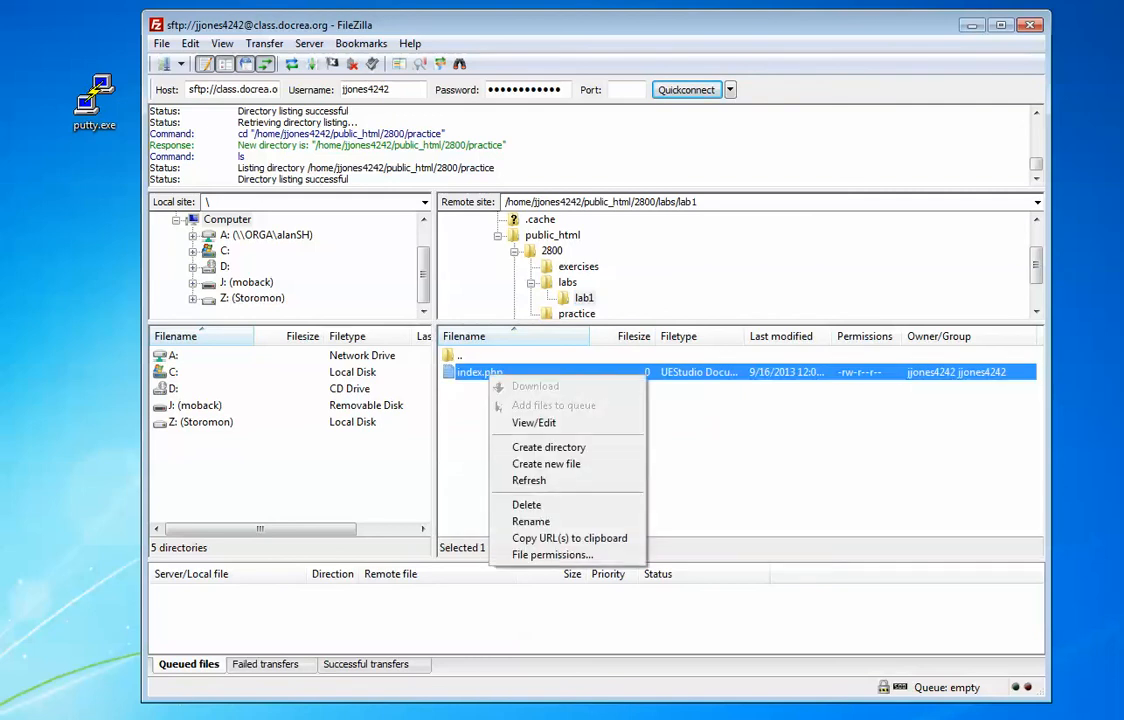
# Step: Open index.php in UEStudio, type 'Hello World', and save it with Ctrl+S
pyautogui.click(533, 422)
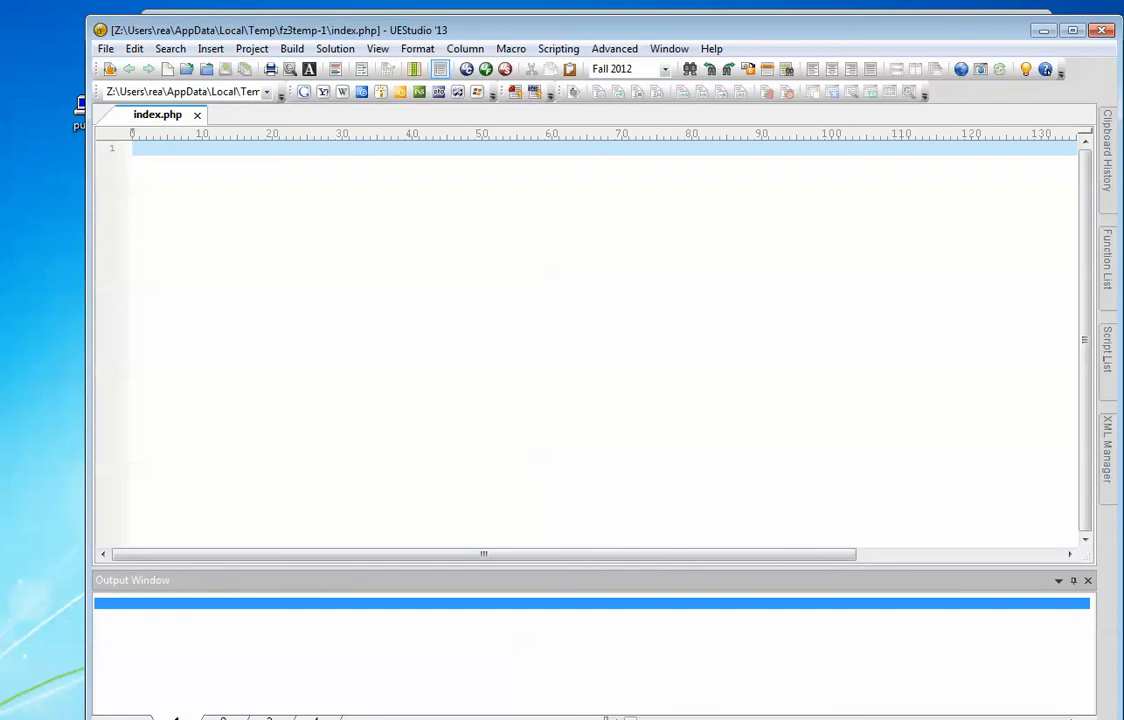
pyautogui.write('Hello World')
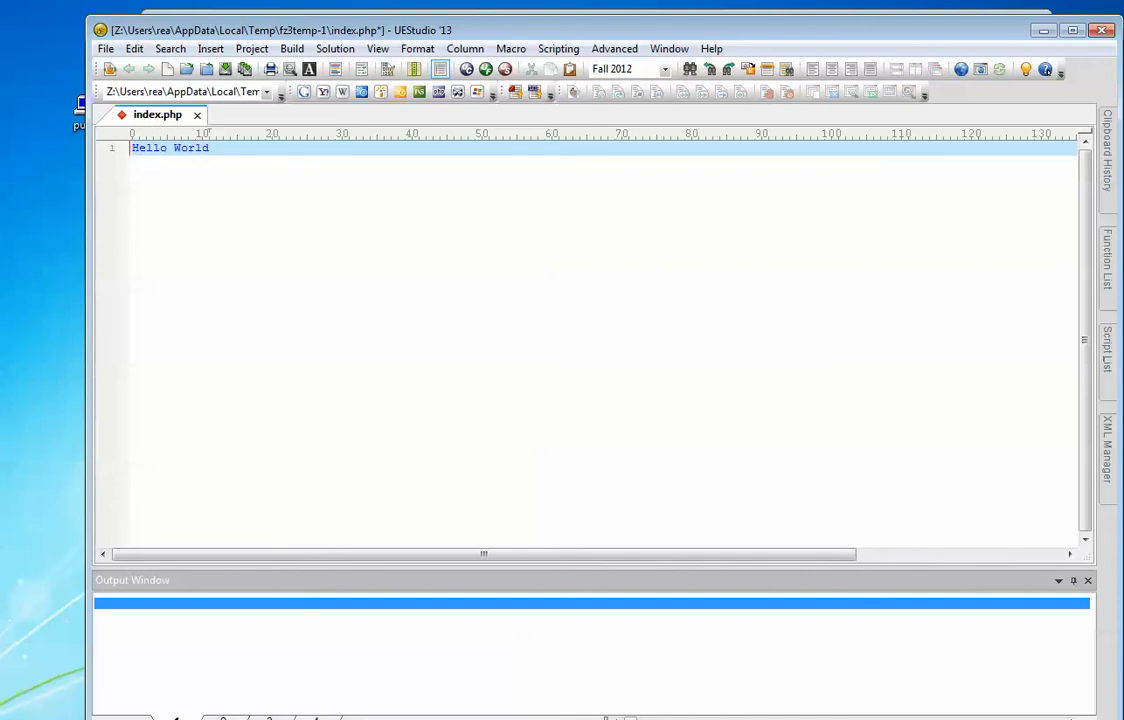
pyautogui.hotkey('ctrl', 's')
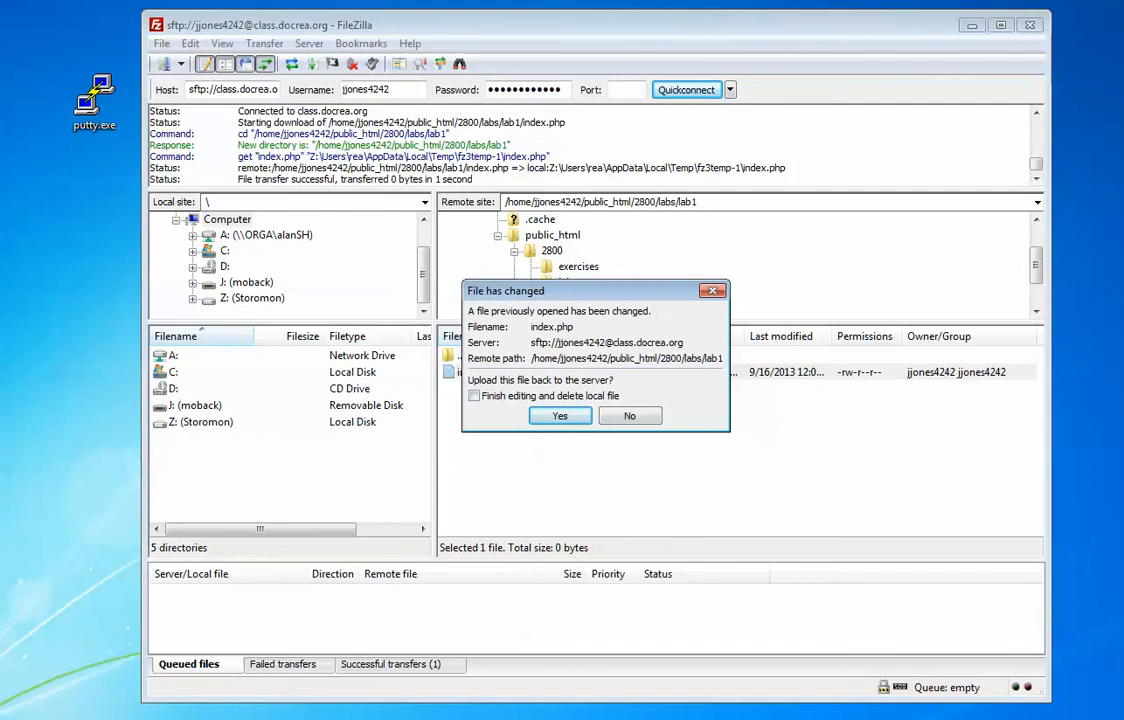
# Step: Upload the changed index.php, deleting the local copy, and switch to Chrome
pyautogui.click(474, 396)
pyautogui.press('Return')
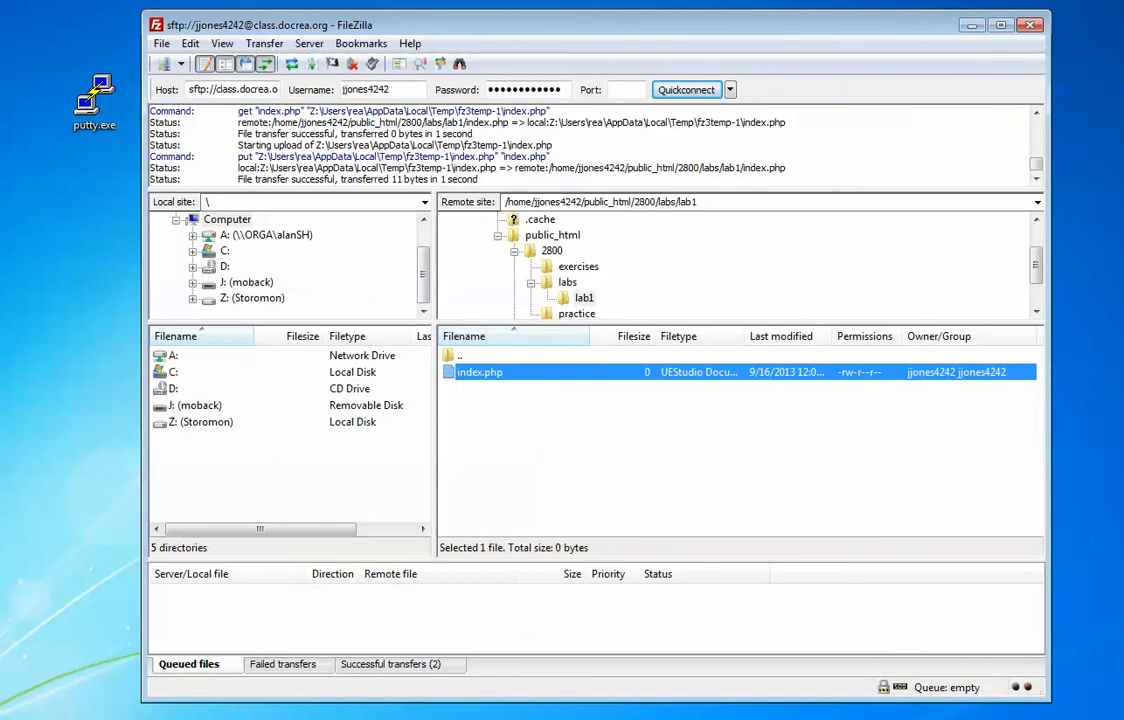
pyautogui.hotkey('alt', 'Tab')
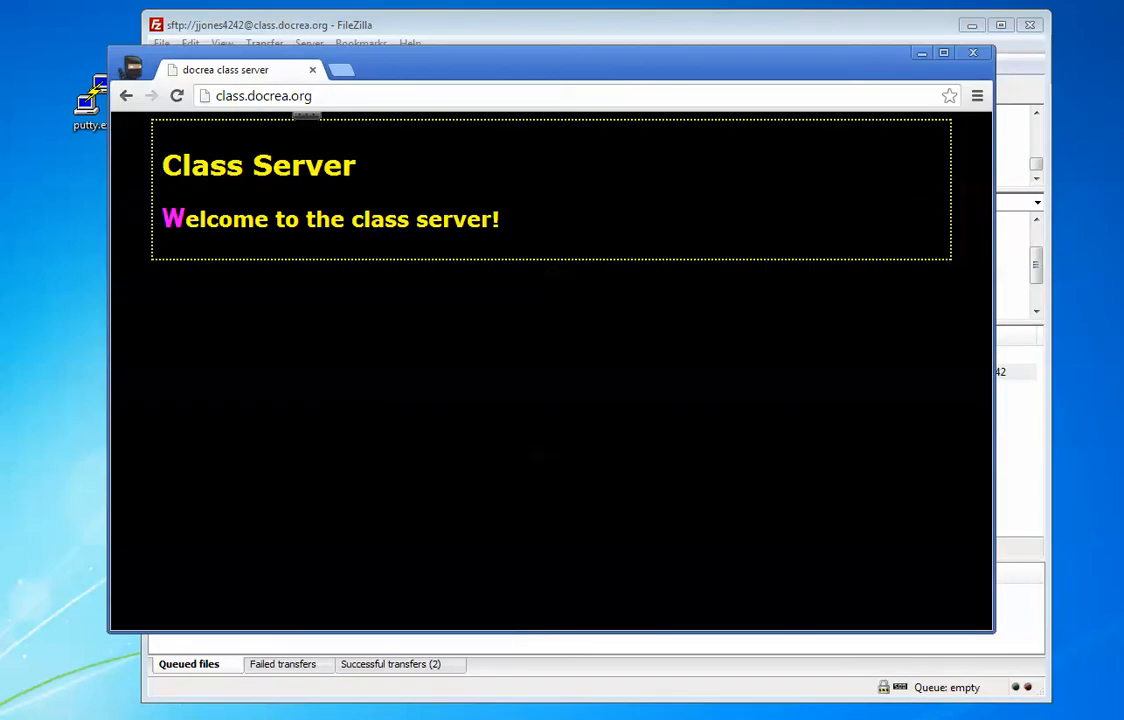
# Step: Load the account's home directory on class.docrea.org and browse the 3900 and 2900 listings
pyautogui.write('/')
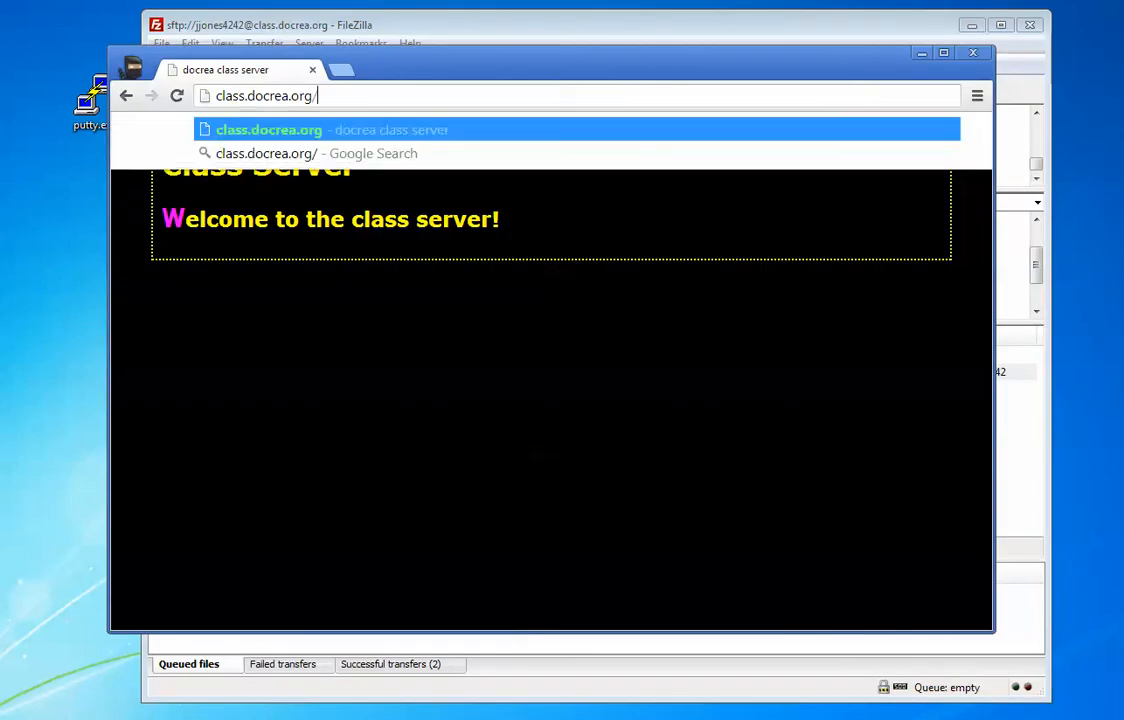
pyautogui.write('~')
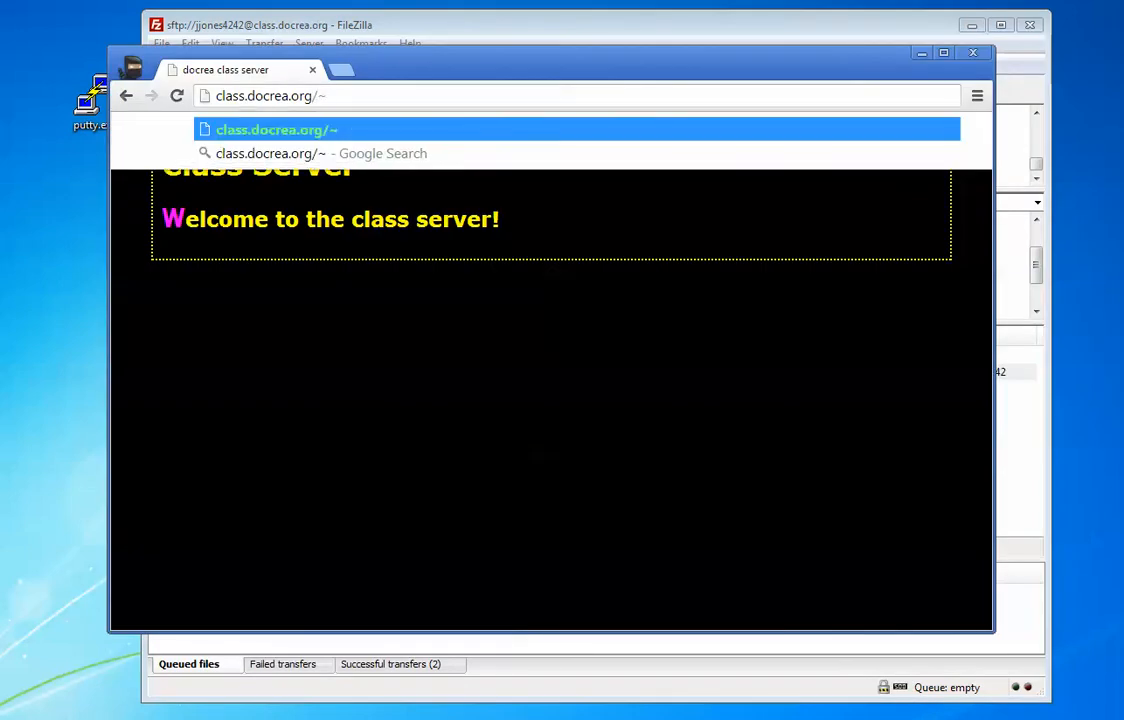
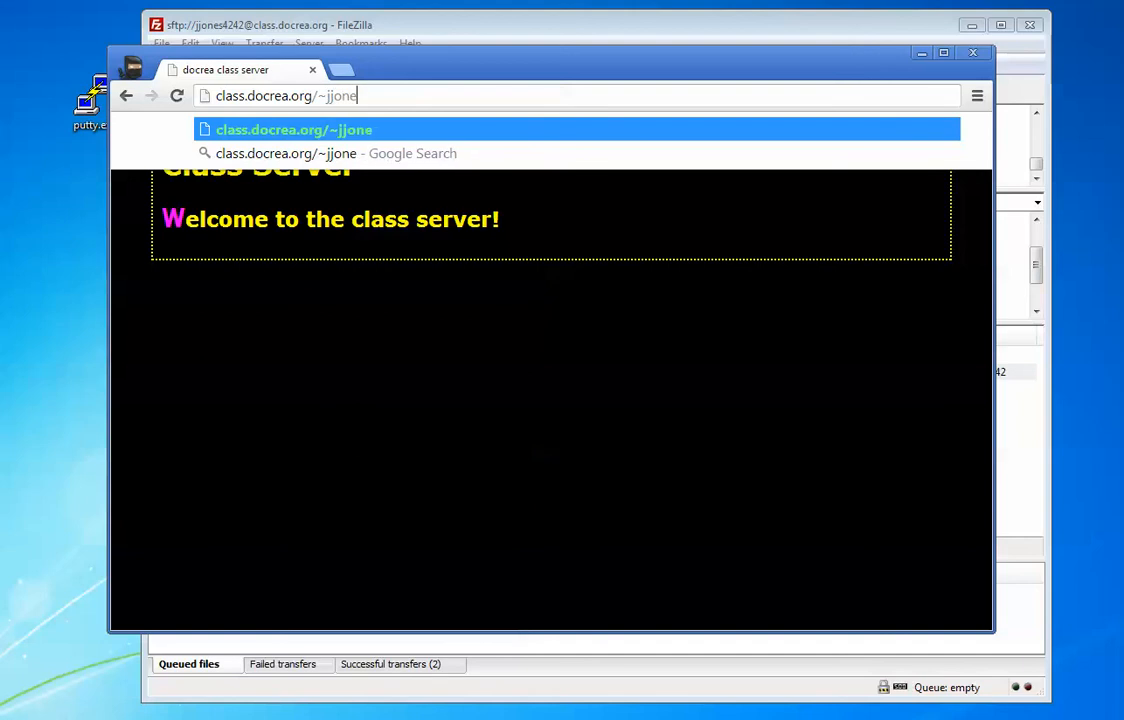
pyautogui.press('Return')
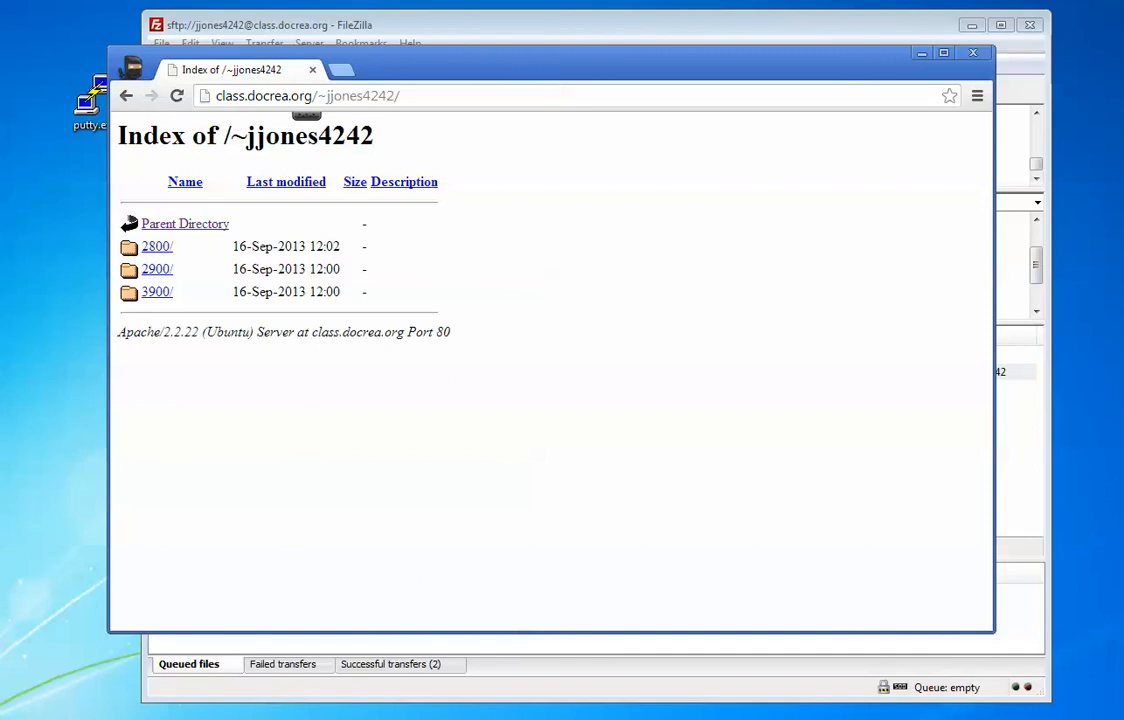
pyautogui.click(156, 291)
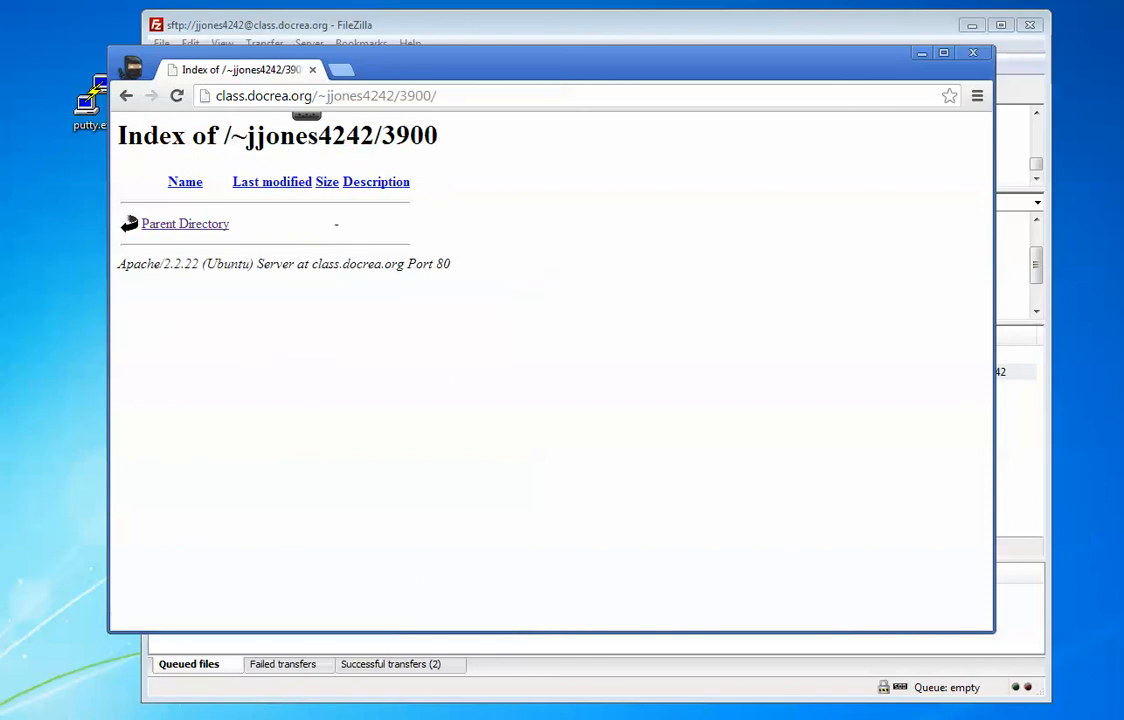
pyautogui.click(160, 224)
pyautogui.click(157, 265)
pyautogui.click(165, 224)
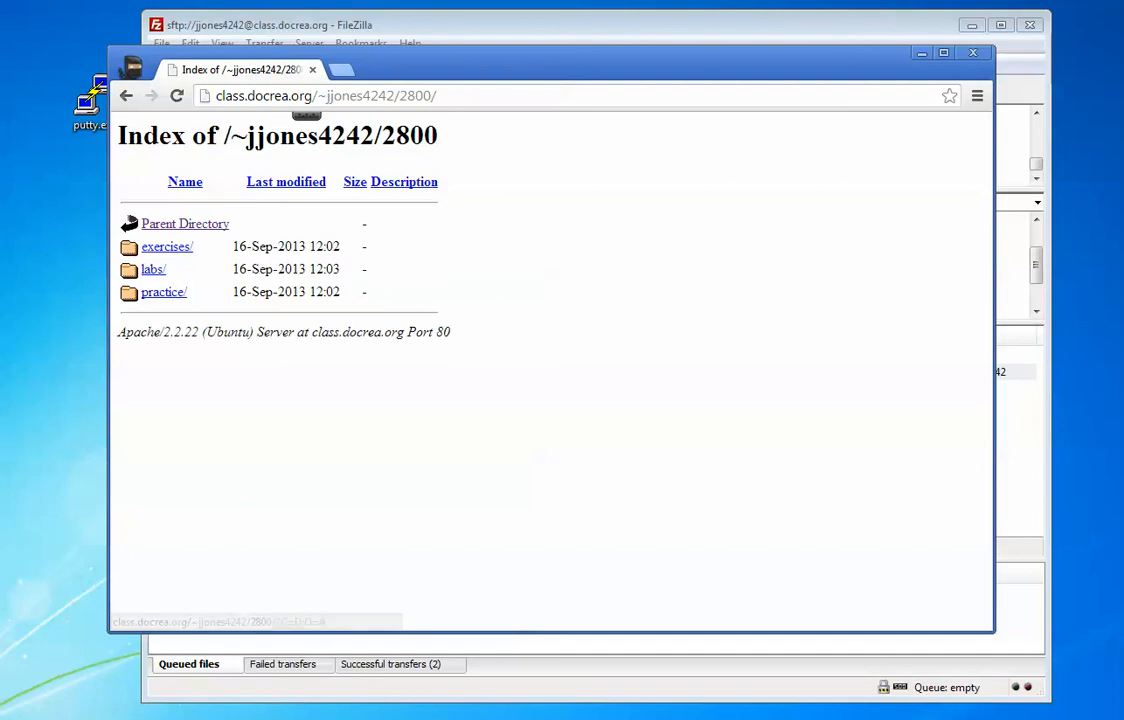
# Step: Open the labs and lab1 listings to see the Hello World page
pyautogui.moveTo(317, 96); pyautogui.dragTo(327, 96)
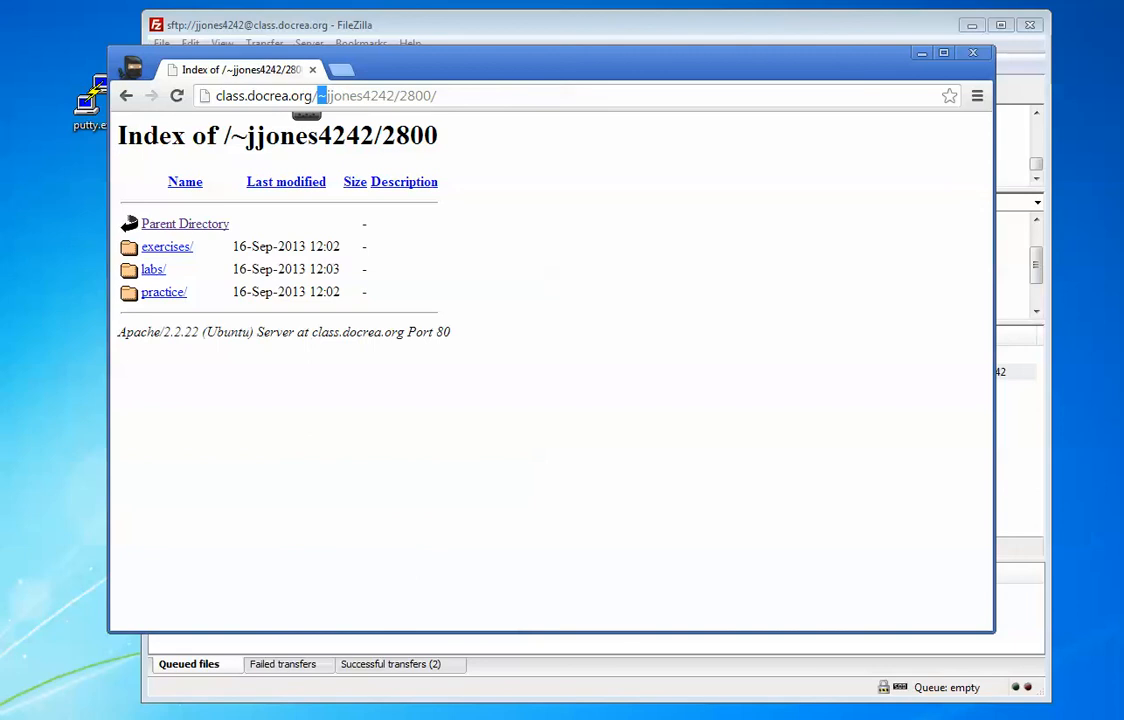
pyautogui.click(357, 96)
pyautogui.moveTo(438, 96); pyautogui.dragTo(215, 96)
pyautogui.click(438, 96)
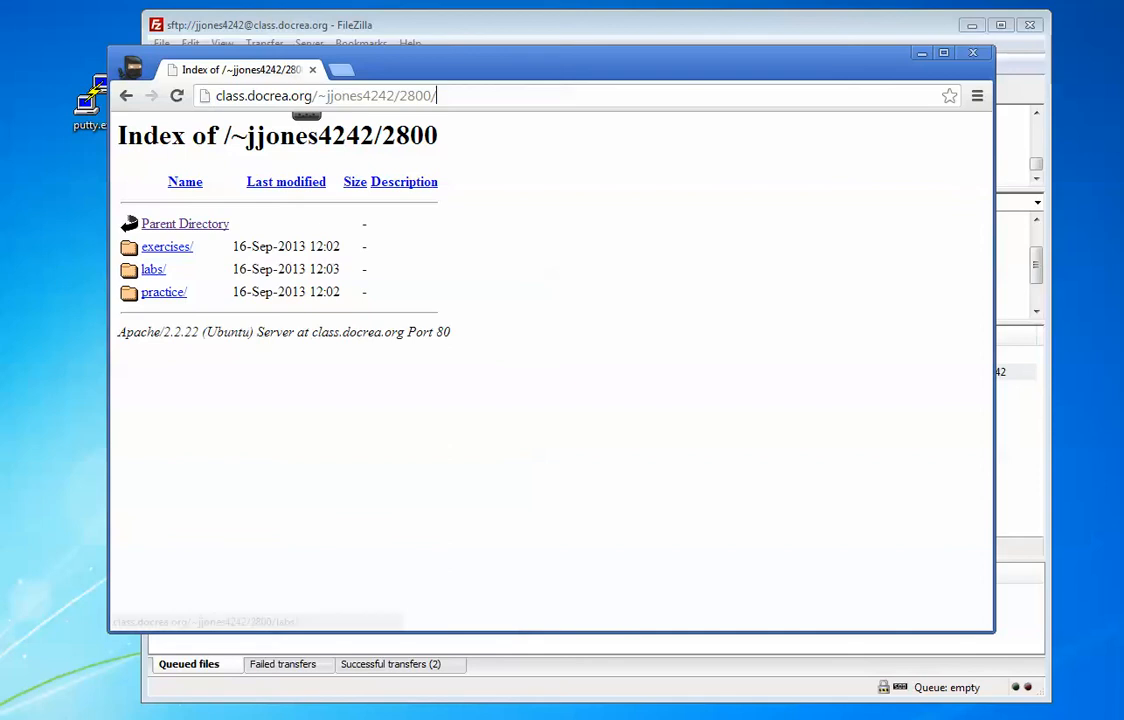
pyautogui.click(153, 270)
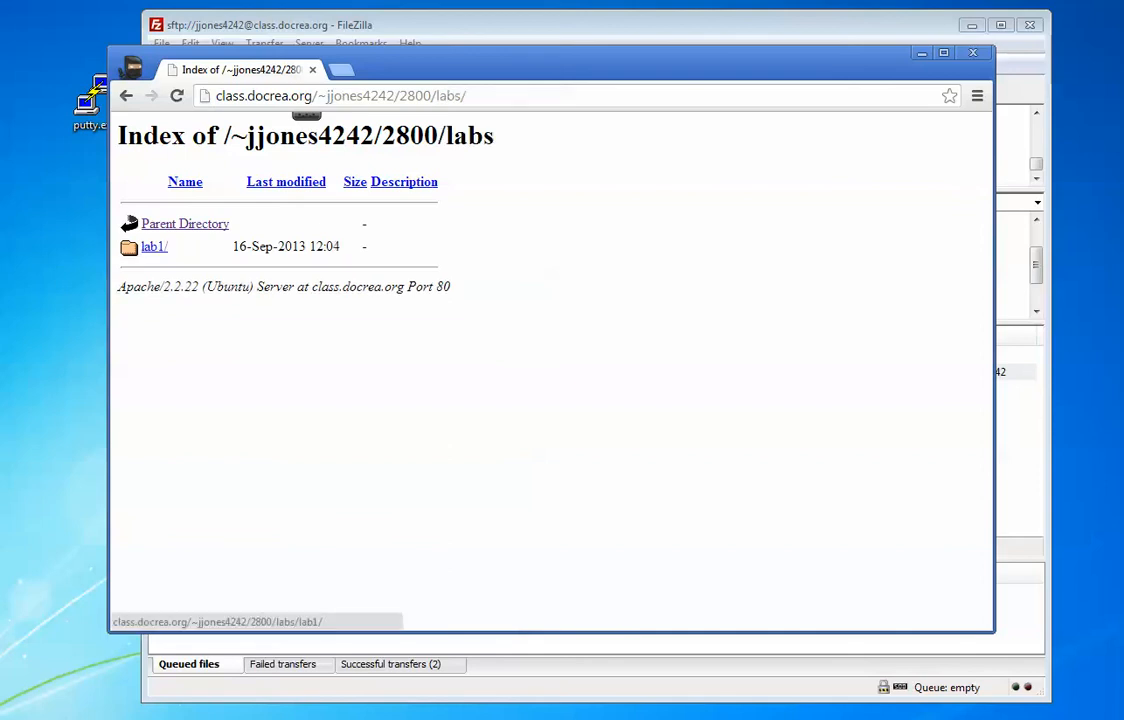
pyautogui.click(153, 246)
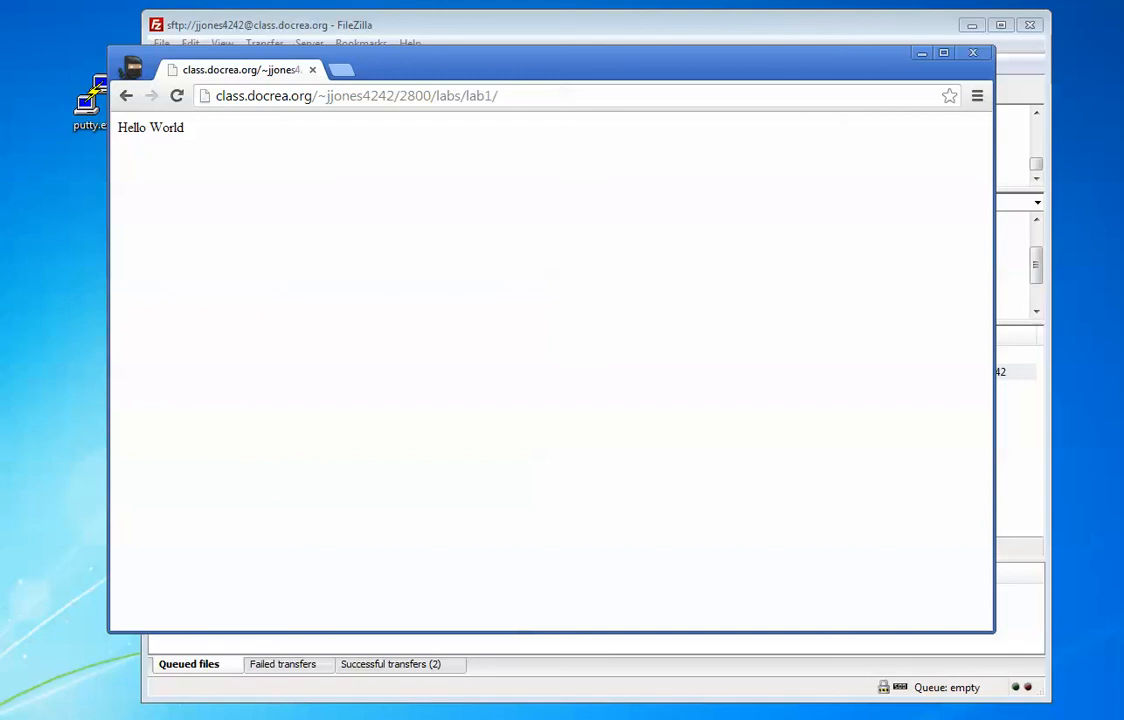
# Step: Check the lab1 web address, then go back twice to the 2800 folder listing
pyautogui.click(356, 96)
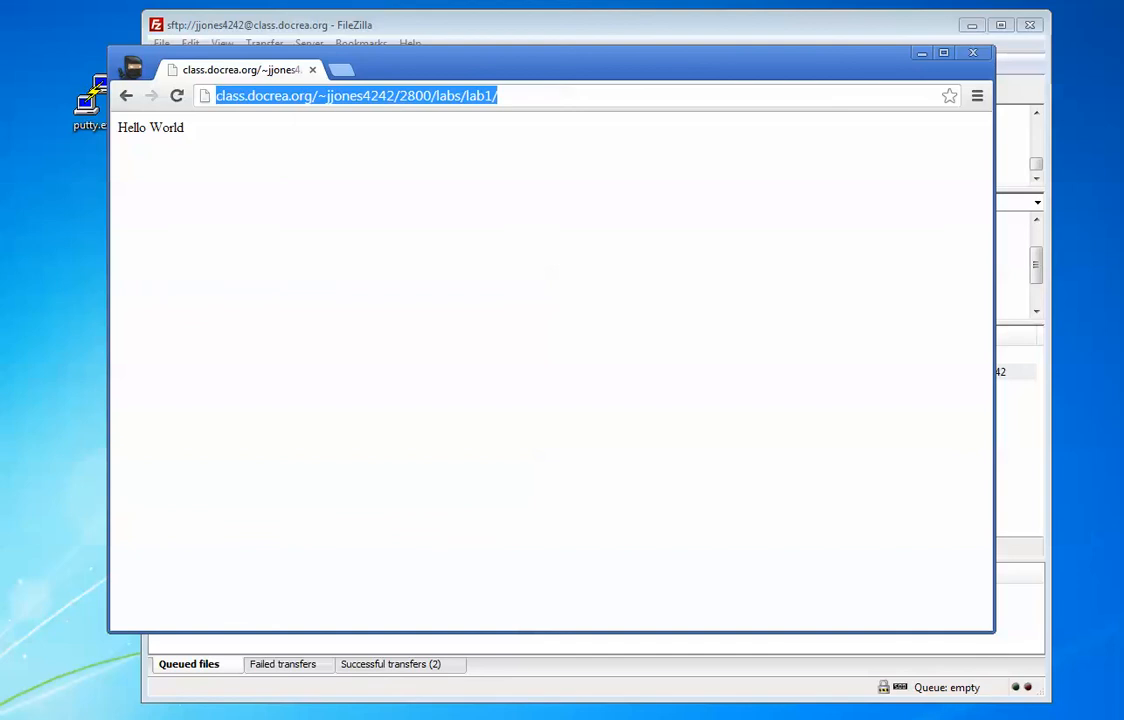
pyautogui.tripleClick(501, 96)
pyautogui.press('Return')
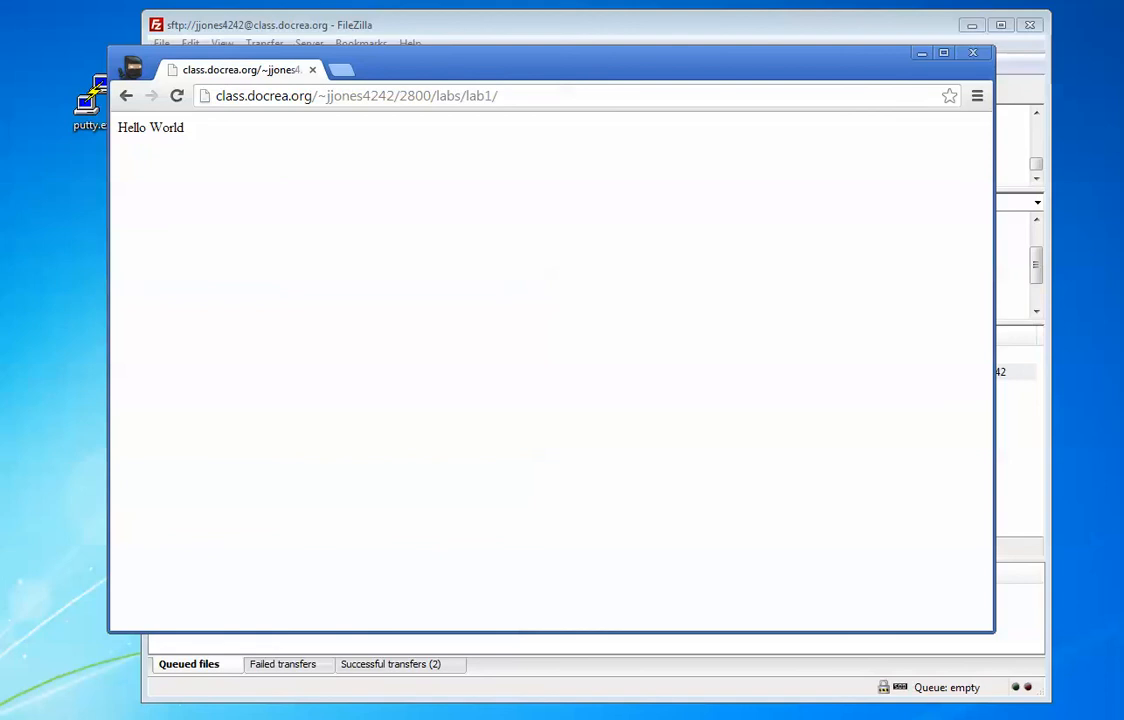
pyautogui.click(125, 95)
pyautogui.click(125, 95)
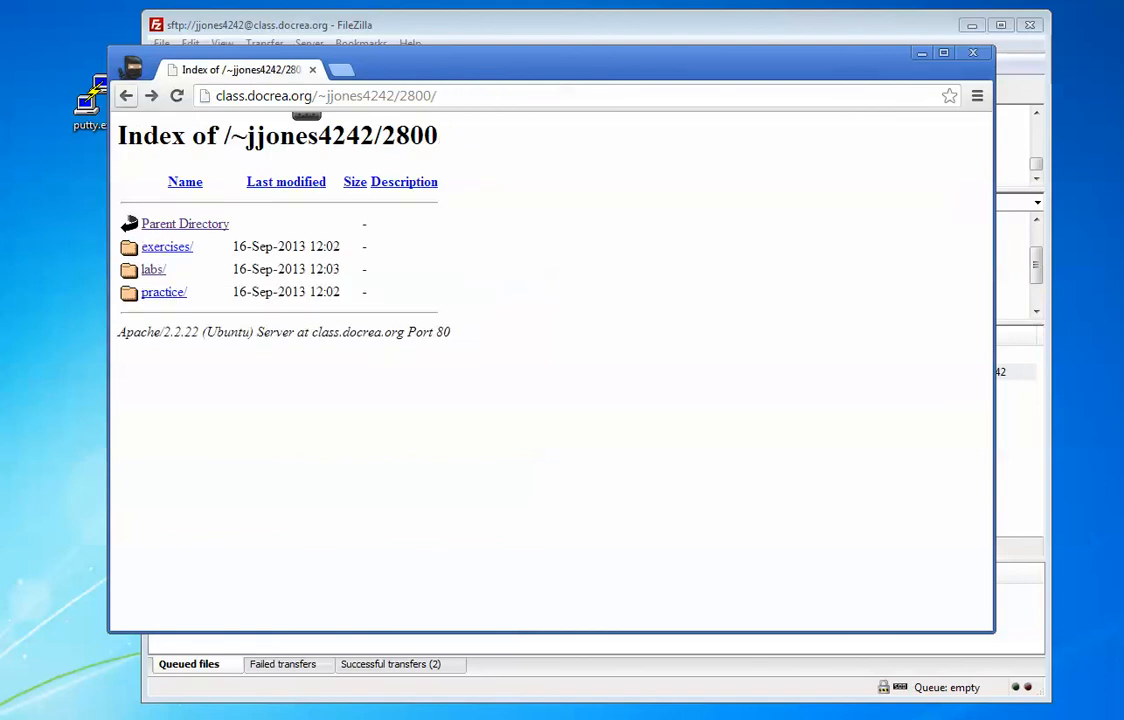